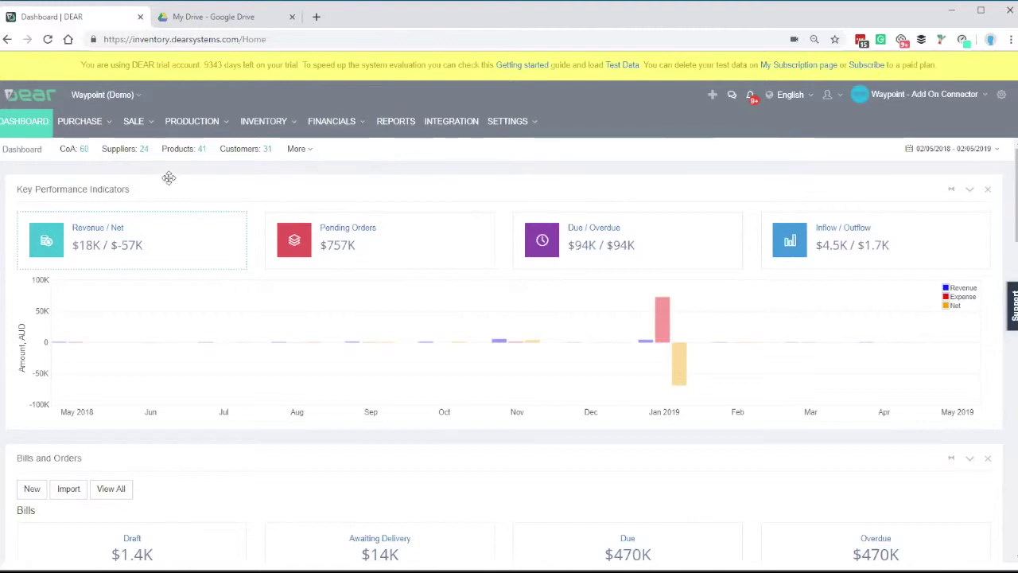
# Step: Open the SALE menu in the DEAR dashboard's top navigation bar
pyautogui.click(134, 129)
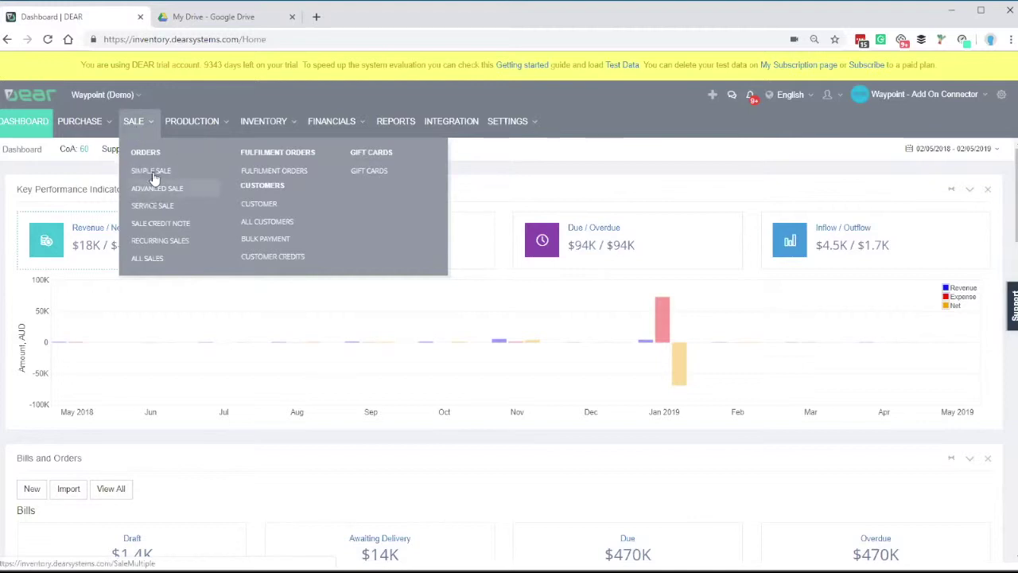
# Step: Close the SALE menu, then go to SALE > All Sales for the Sales general view
pyautogui.click(109, 127)
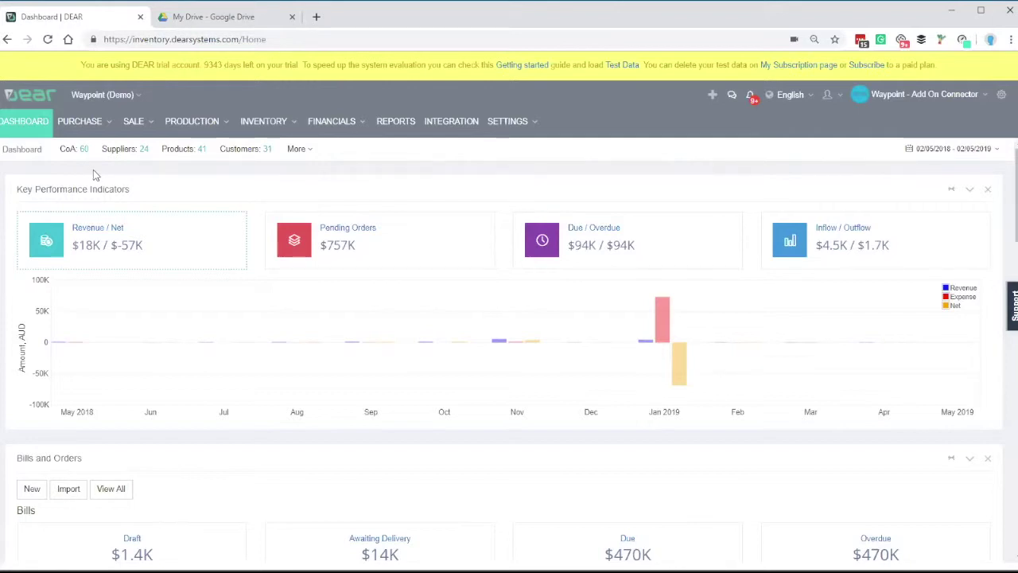
pyautogui.moveTo(134, 128)
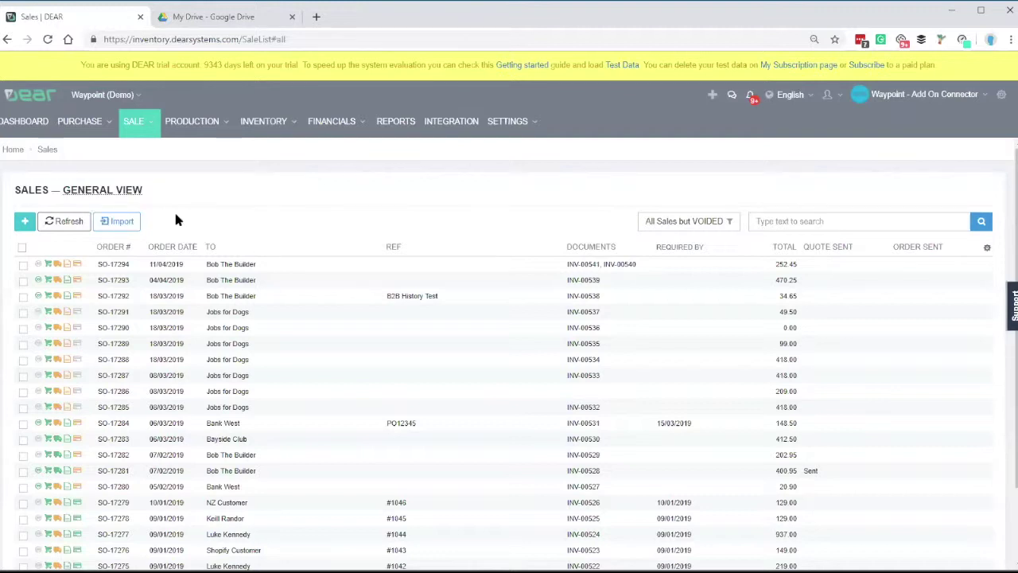
# Step: Tick sales order SO-17282 and export it as a CSV file
pyautogui.scroll(-1, 173, 211)
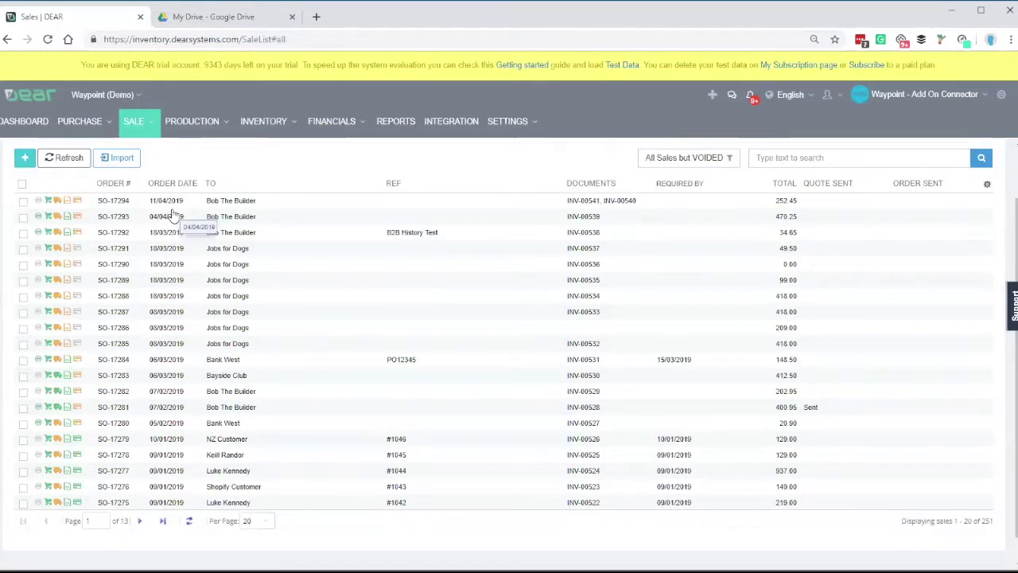
pyautogui.scroll(1, 172, 215)
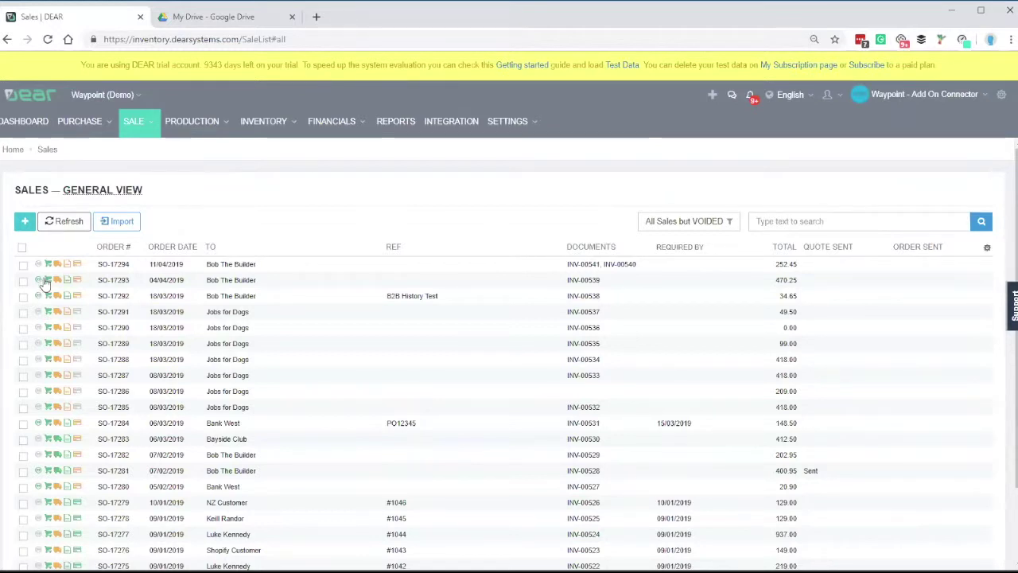
pyautogui.click(23, 458)
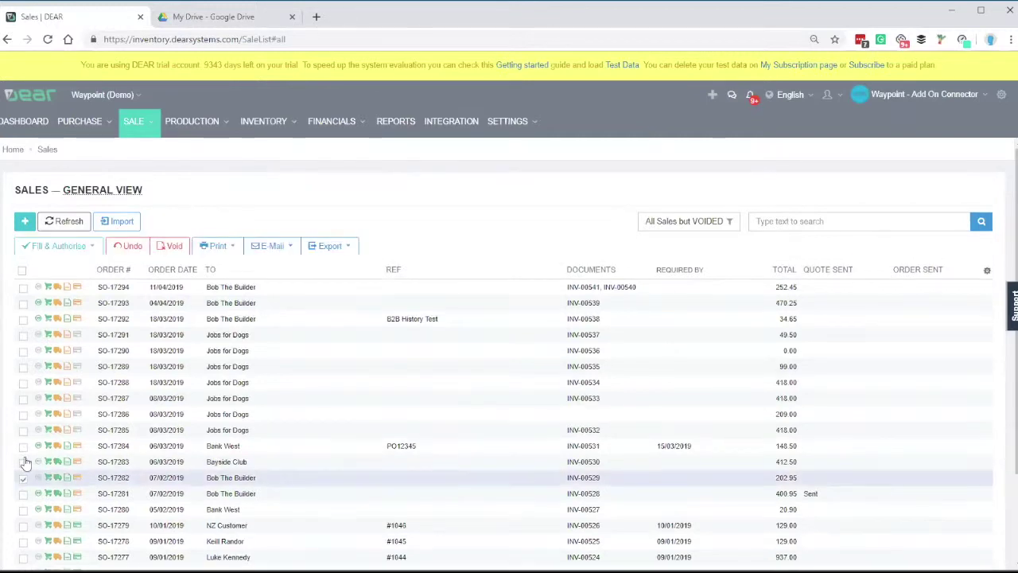
pyautogui.click(321, 248)
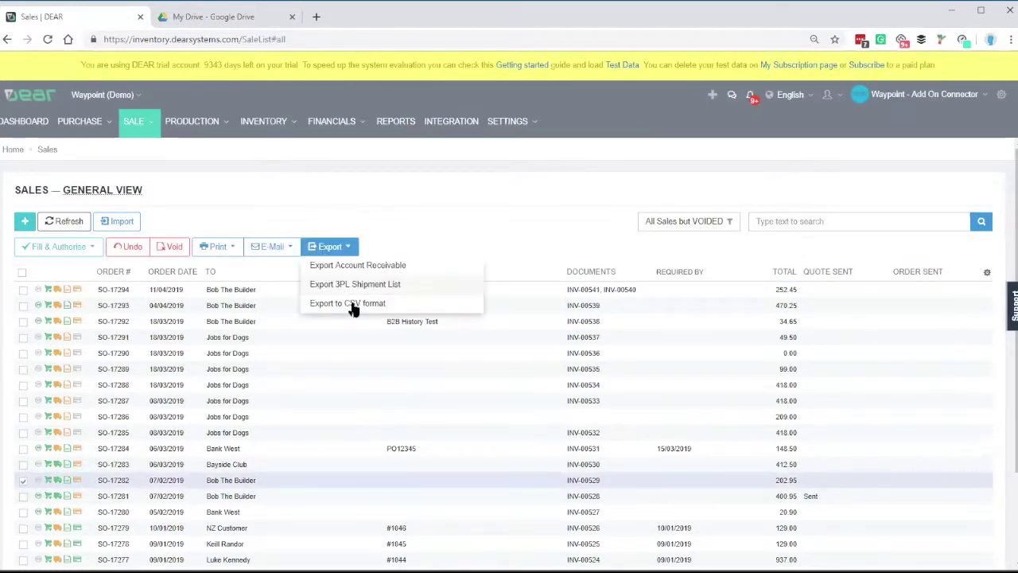
pyautogui.click(352, 304)
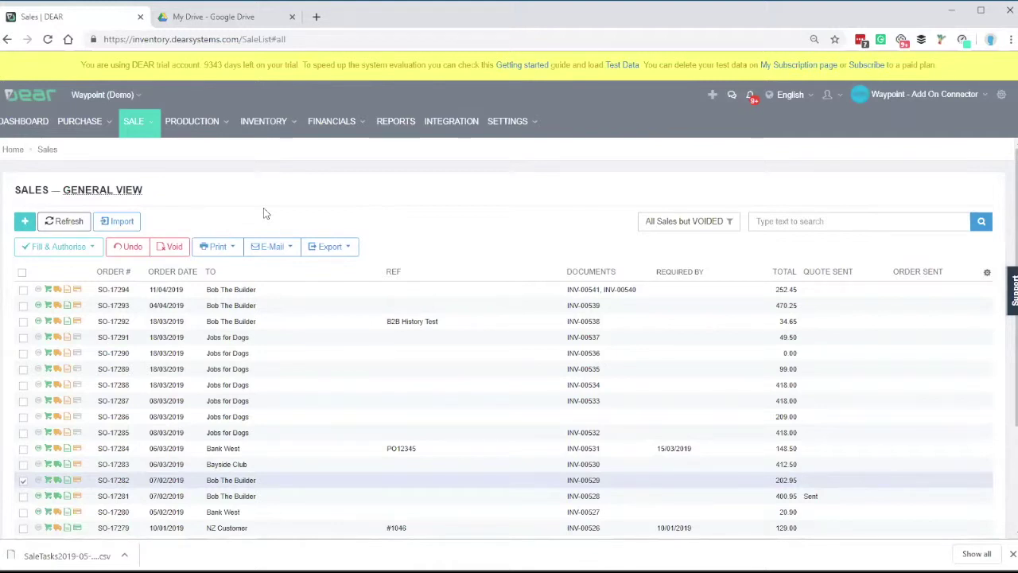
# Step: On the Import page's Sale tasks tab, download the Sale task CSV template
pyautogui.click(127, 221)
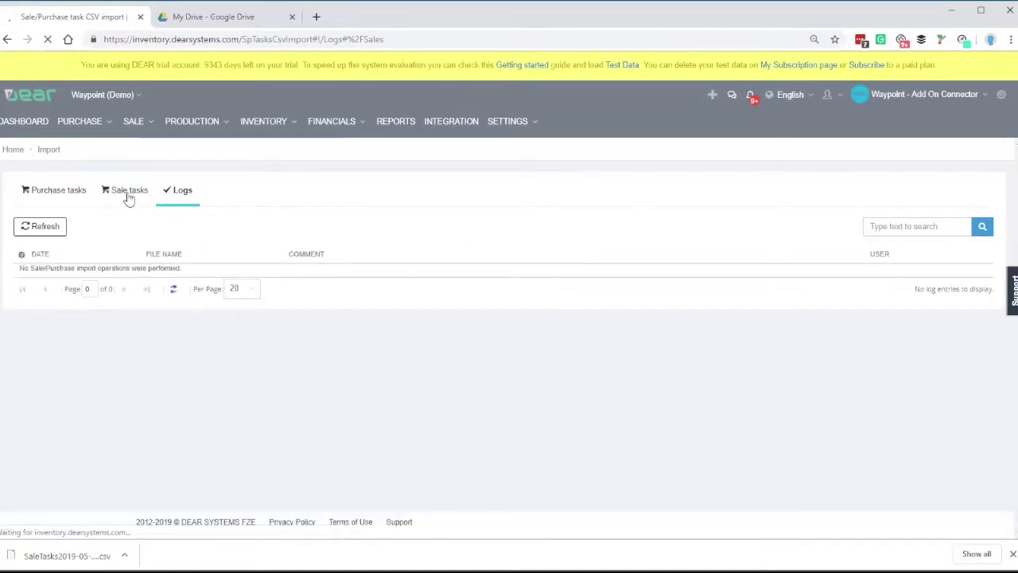
pyautogui.click(125, 196)
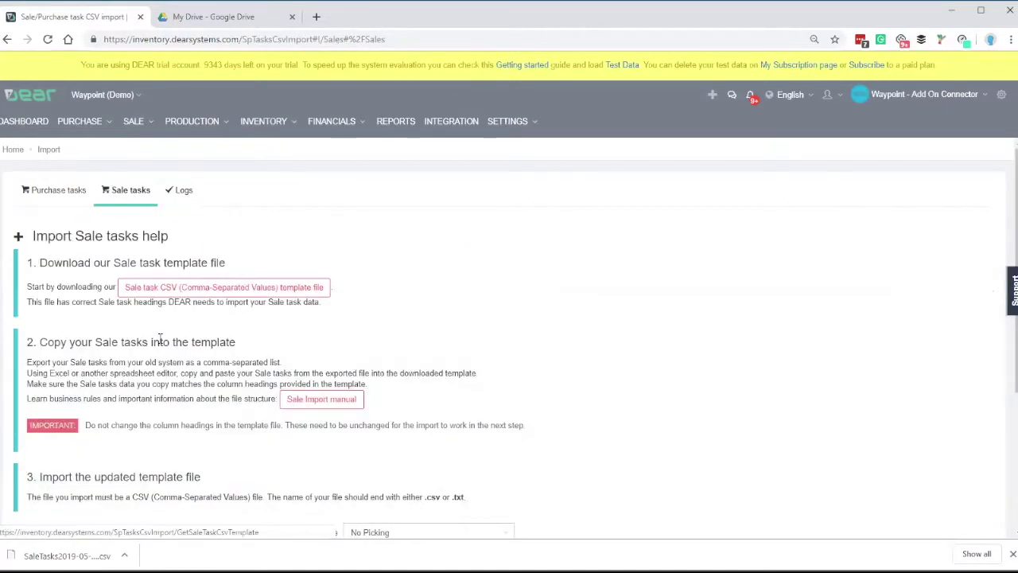
pyautogui.click(224, 286)
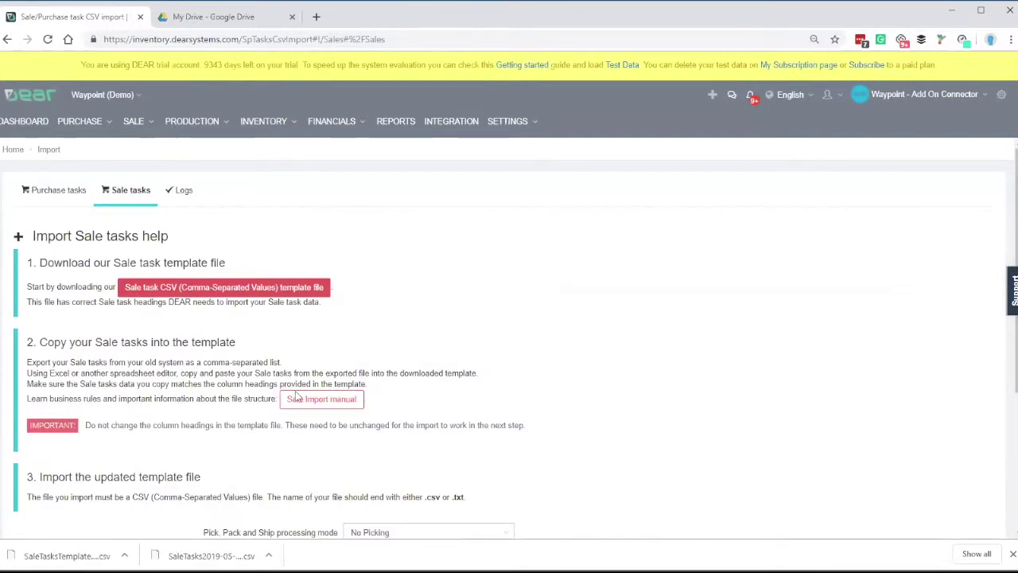
pyautogui.scroll(-1, 311, 358)
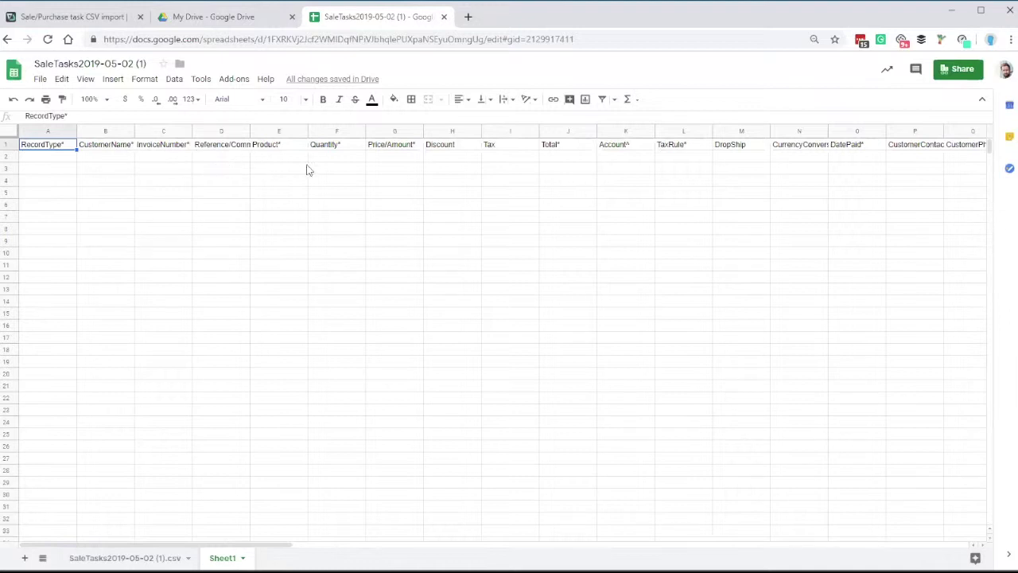
# Step: Review the template's CustomerName, InvoiceNumber, Product, Quantity, Price and Total fields, then switch to SaleTasks2019-05-02 (1).csv
pyautogui.click(112, 158)
pyautogui.click(174, 159)
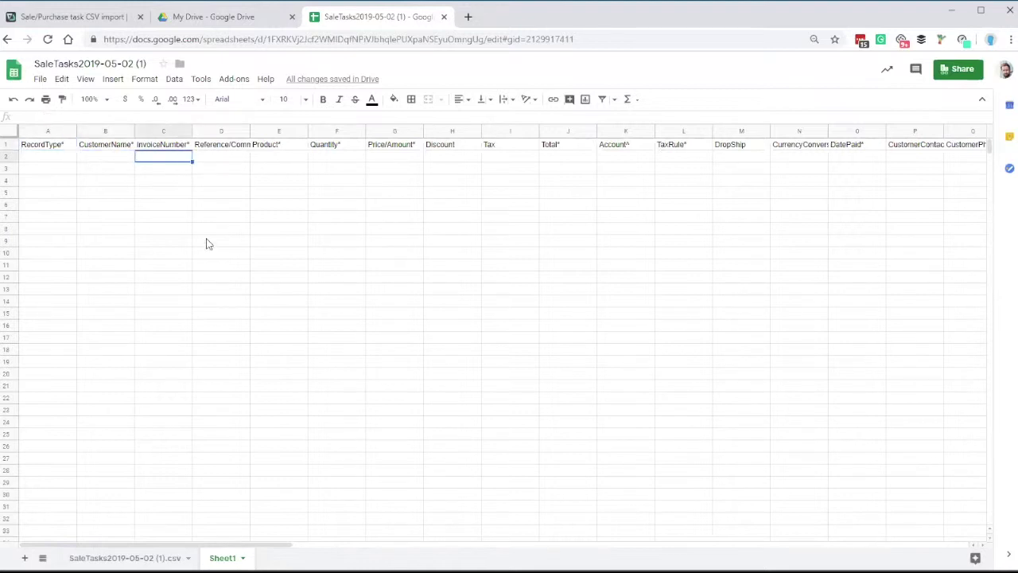
pyautogui.click(274, 158)
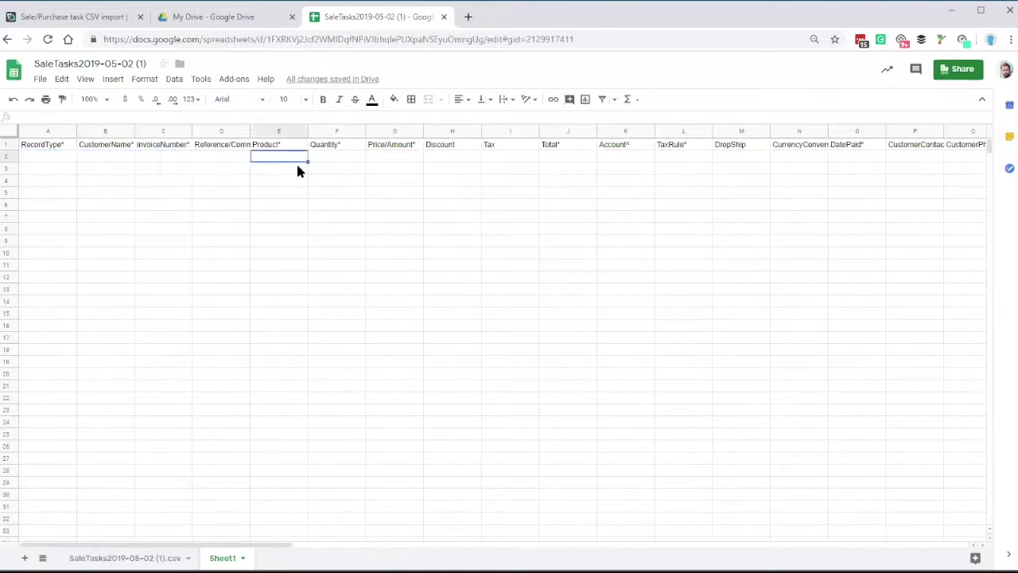
pyautogui.click(358, 163)
pyautogui.click(379, 163)
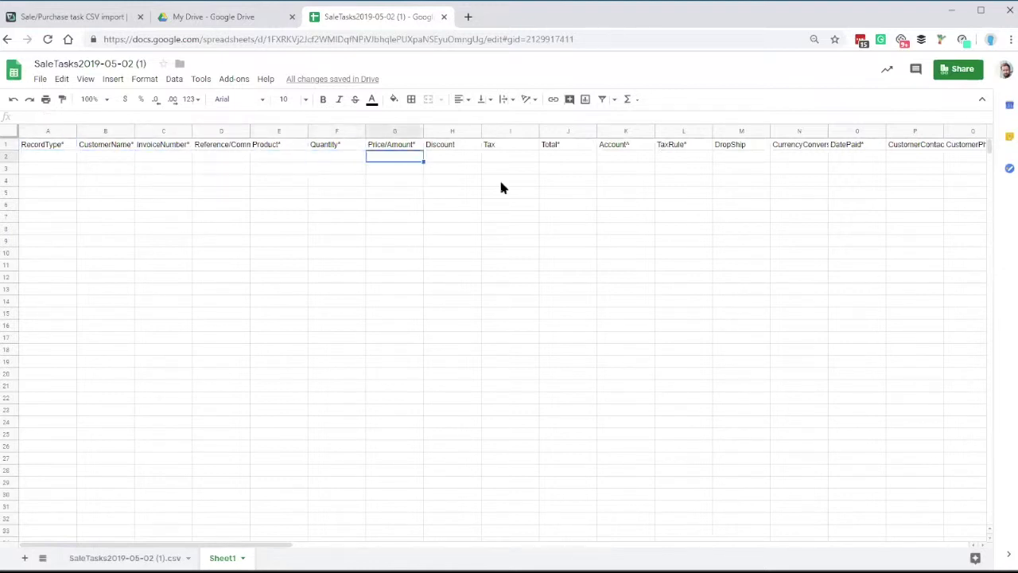
pyautogui.click(563, 158)
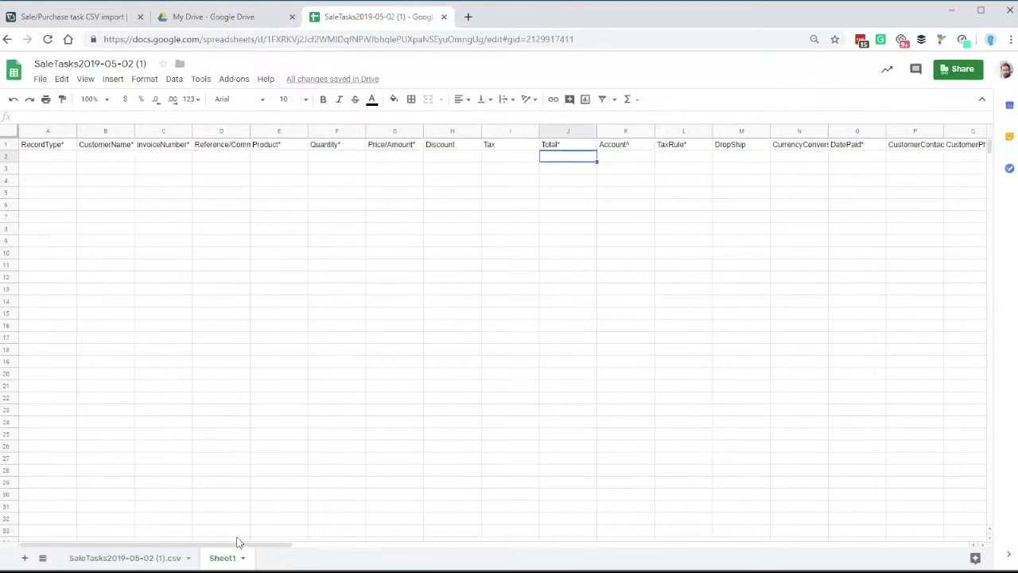
pyautogui.moveTo(289, 547); pyautogui.dragTo(485, 551)
pyautogui.click(337, 201)
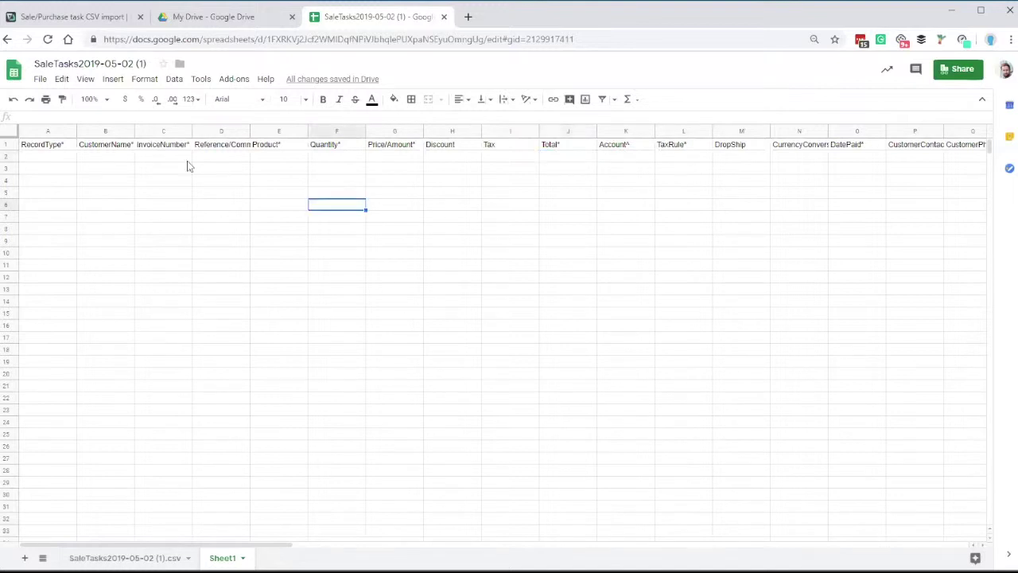
pyautogui.click(188, 161)
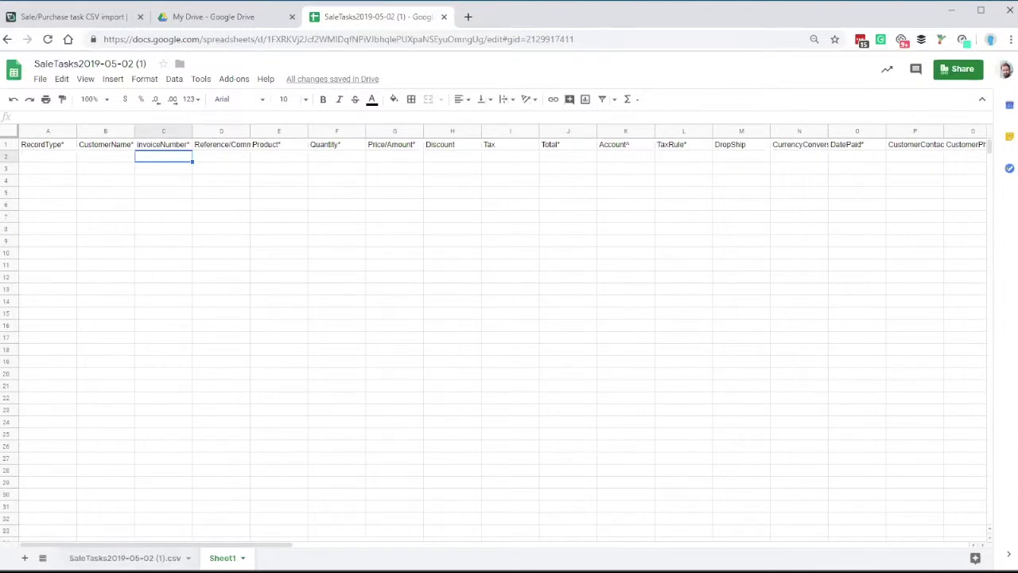
pyautogui.hotkey('ctrl', 'shift', 'pageup')
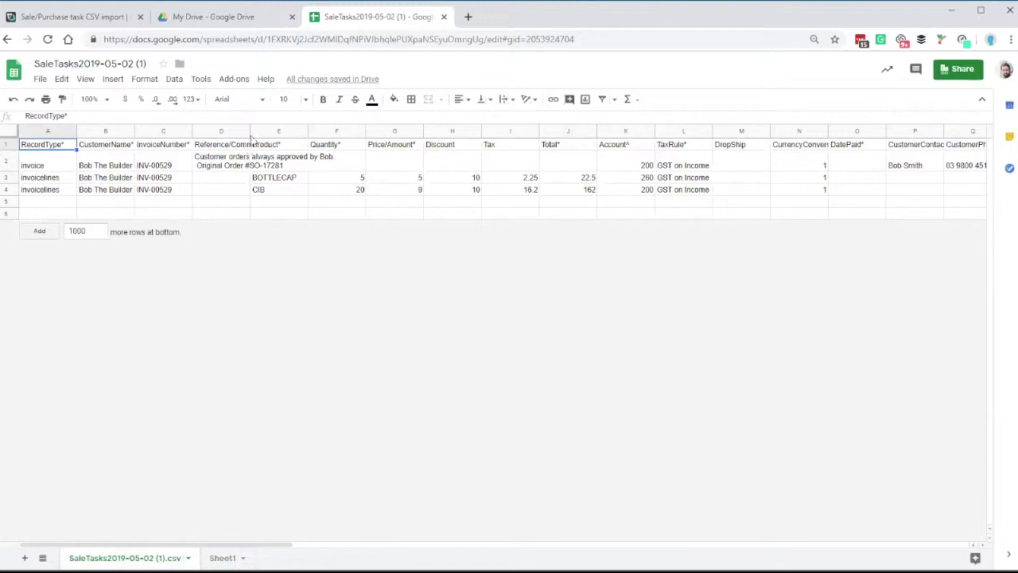
pyautogui.moveTo(318, 131); pyautogui.dragTo(320, 132)
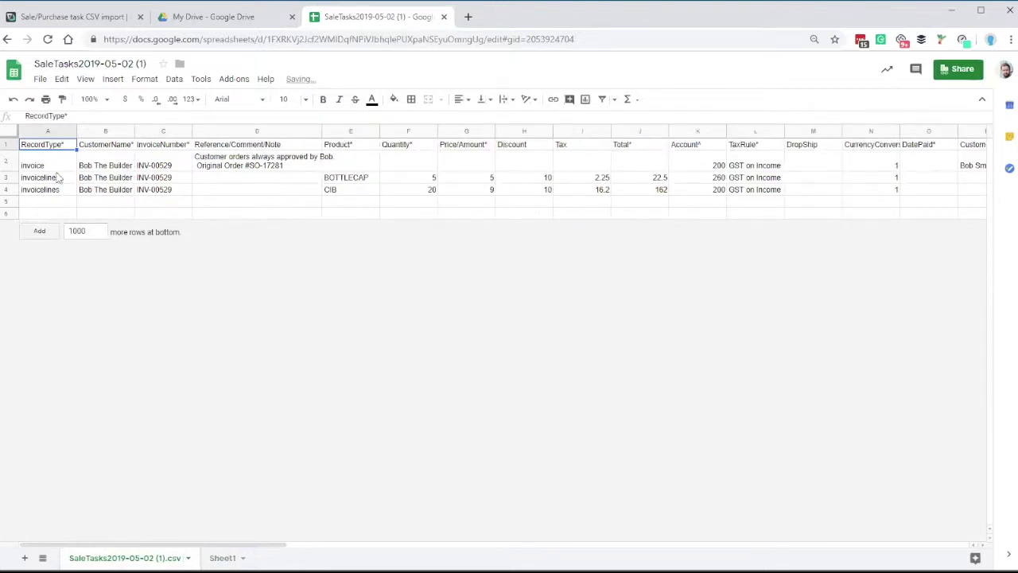
pyautogui.click(33, 165)
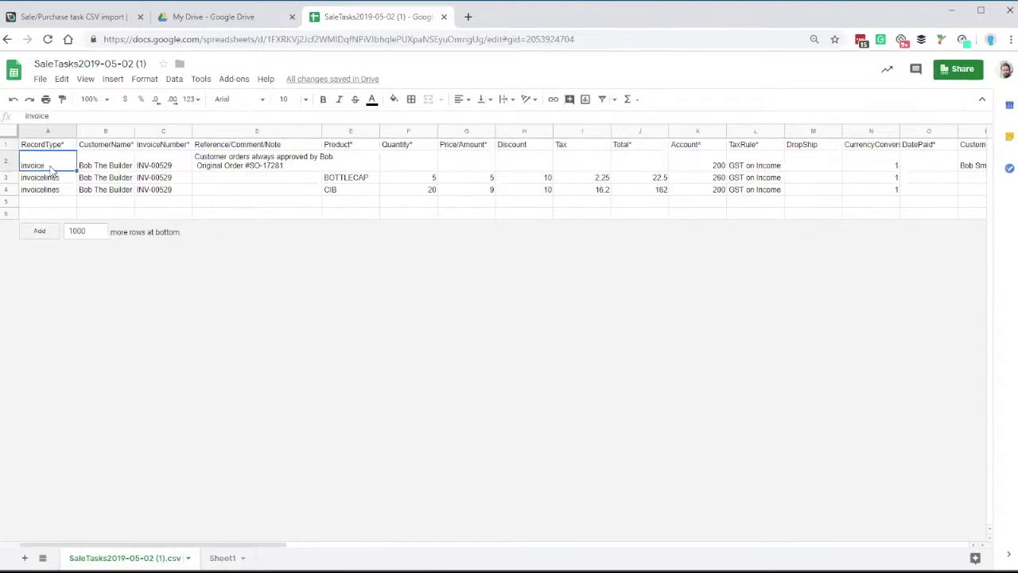
pyautogui.click(48, 178)
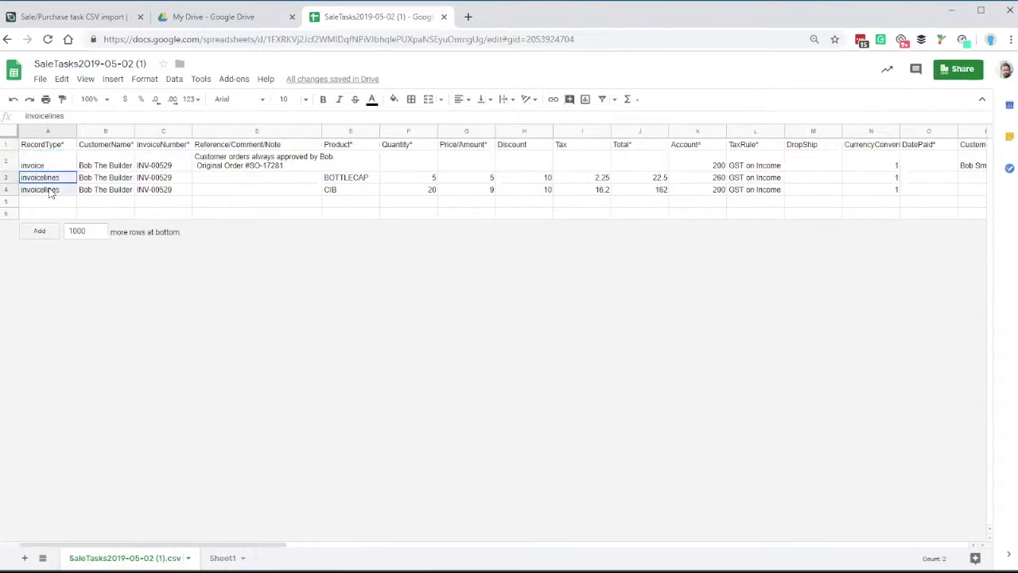
pyautogui.press('Up')
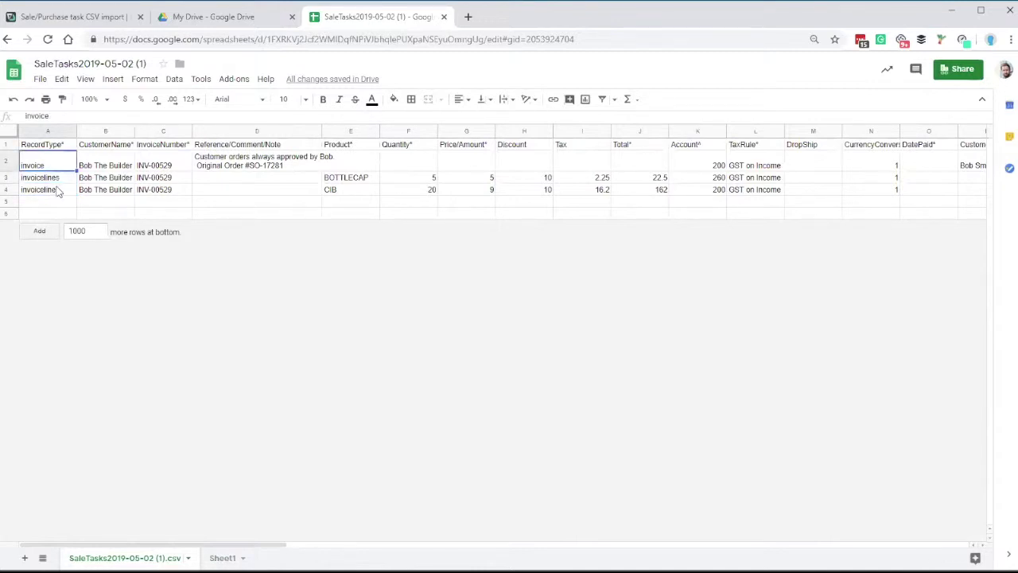
pyautogui.press('Down')
pyautogui.press('Down')
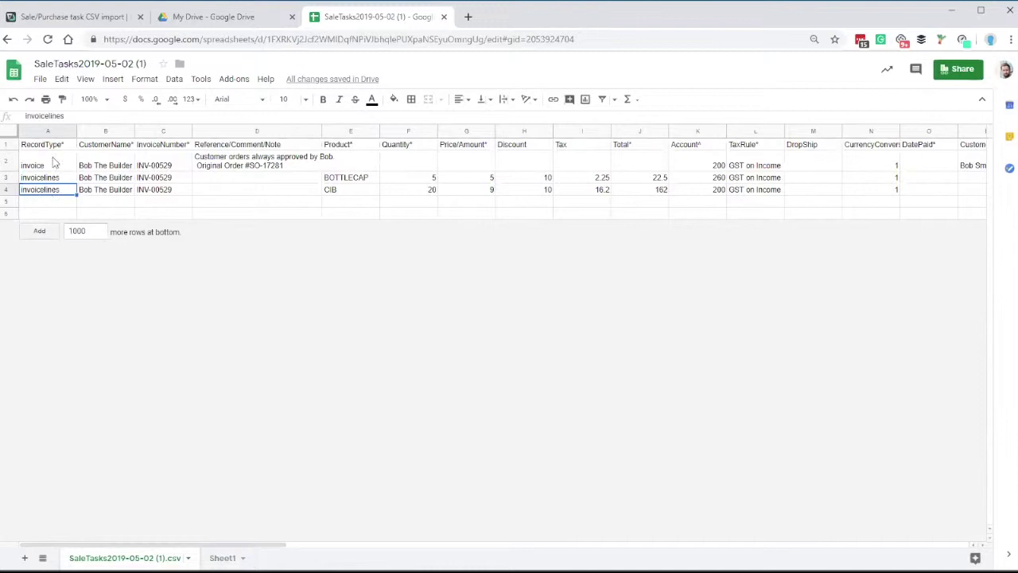
pyautogui.click(55, 163)
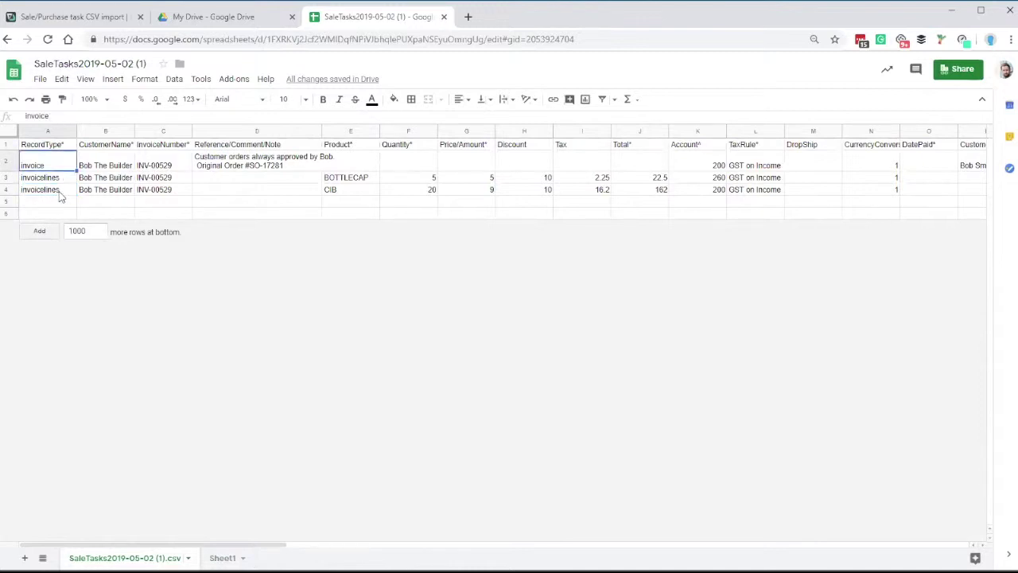
pyautogui.press('Down')
pyautogui.keyDown('shift'); pyautogui.click(58, 194); pyautogui.keyUp('shift')
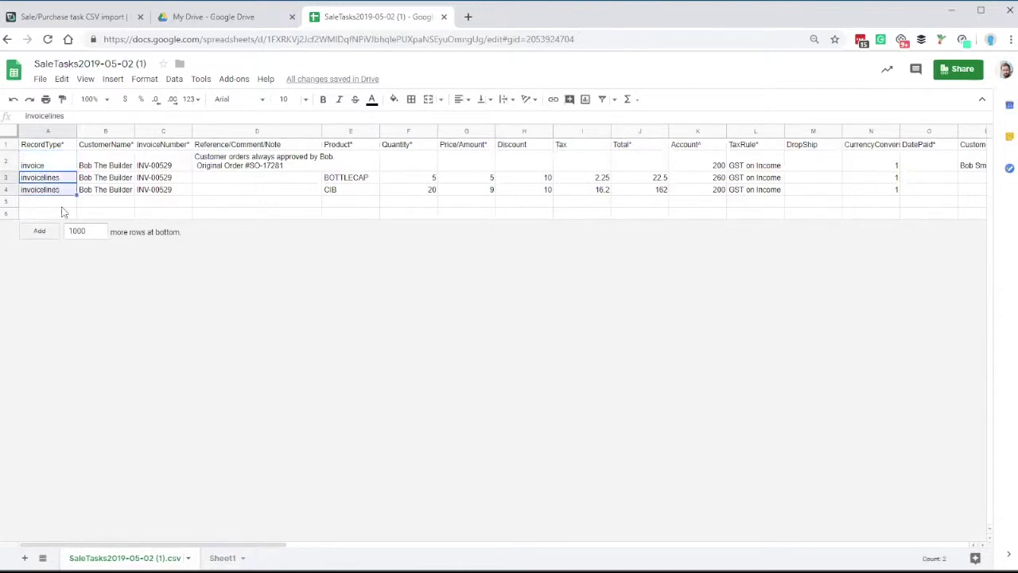
pyautogui.click(38, 166)
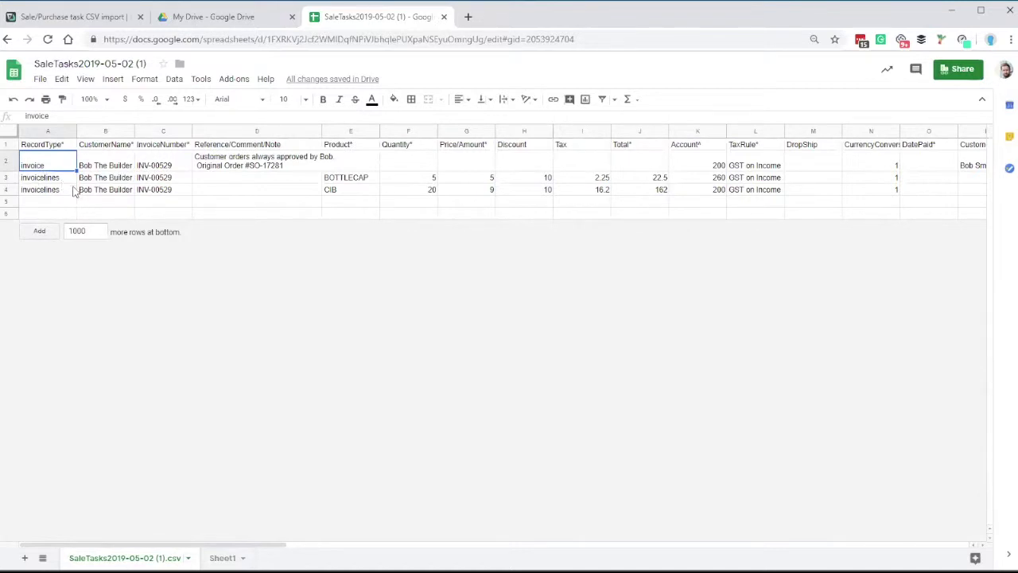
pyautogui.click(7, 163)
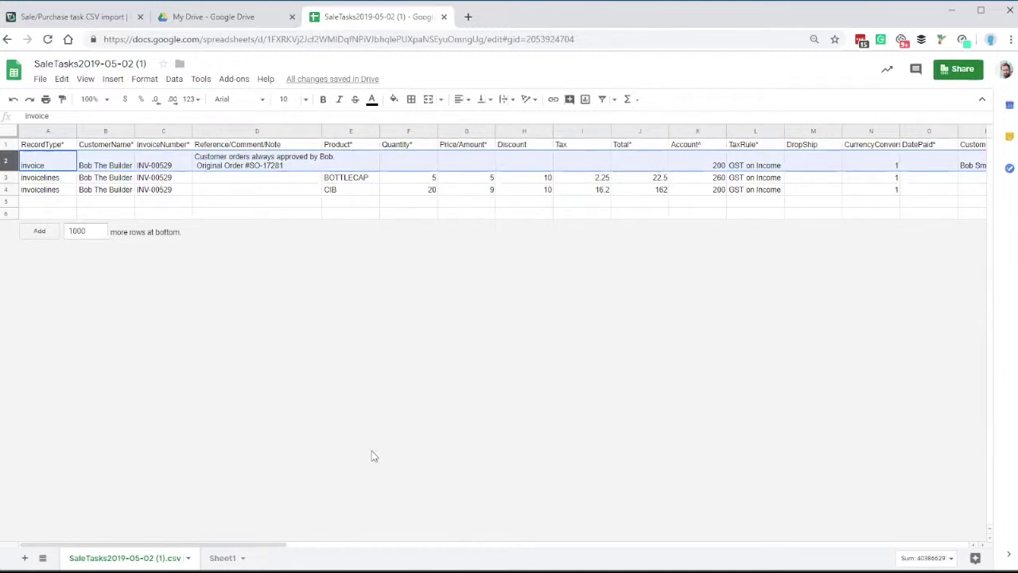
pyautogui.moveTo(244, 547); pyautogui.dragTo(510, 549)
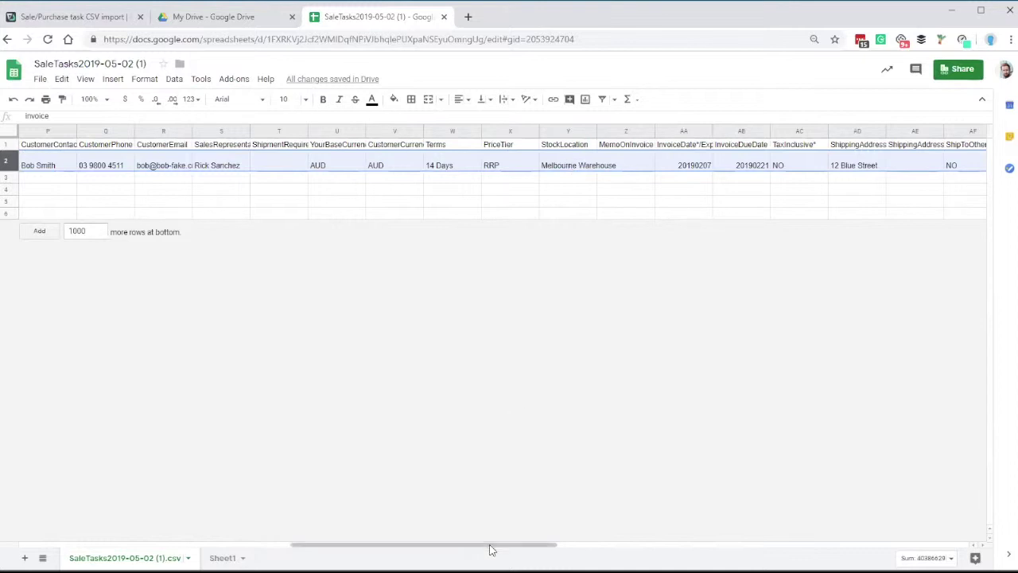
pyautogui.moveTo(488, 548); pyautogui.dragTo(179, 547)
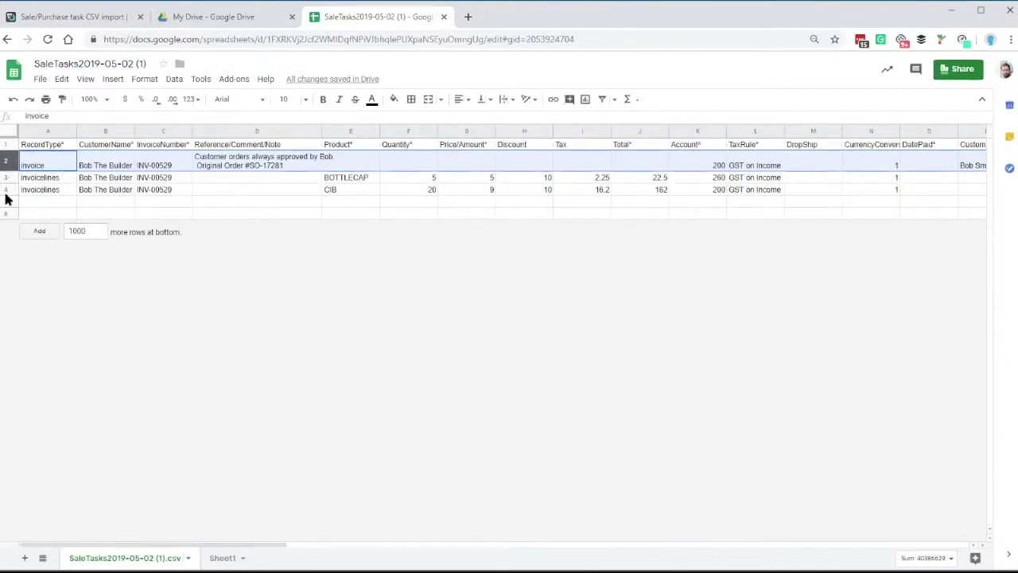
pyautogui.moveTo(6, 178); pyautogui.dragTo(5, 191)
pyautogui.click(348, 180)
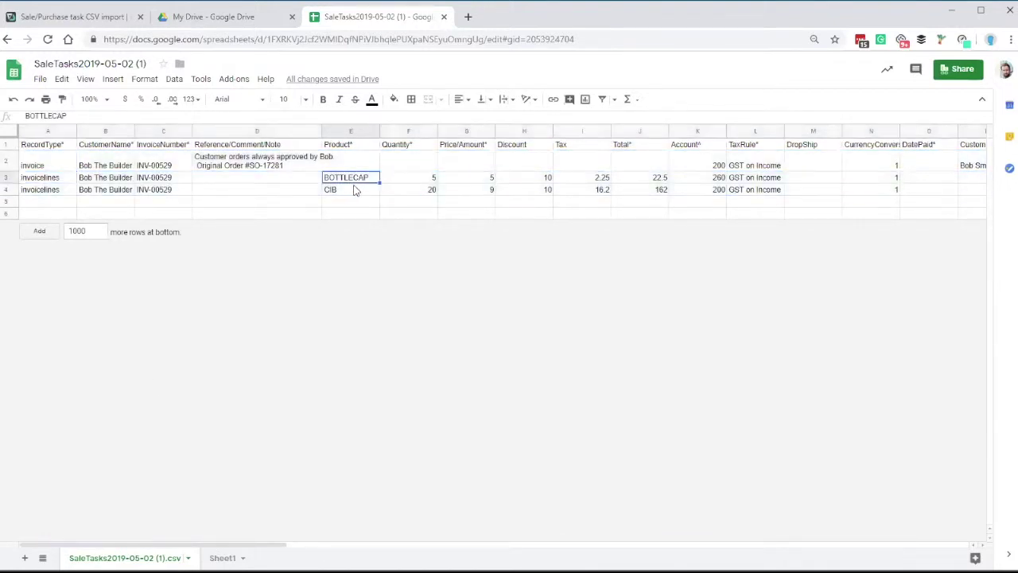
pyautogui.click(352, 189)
pyautogui.click(428, 182)
pyautogui.press('Down')
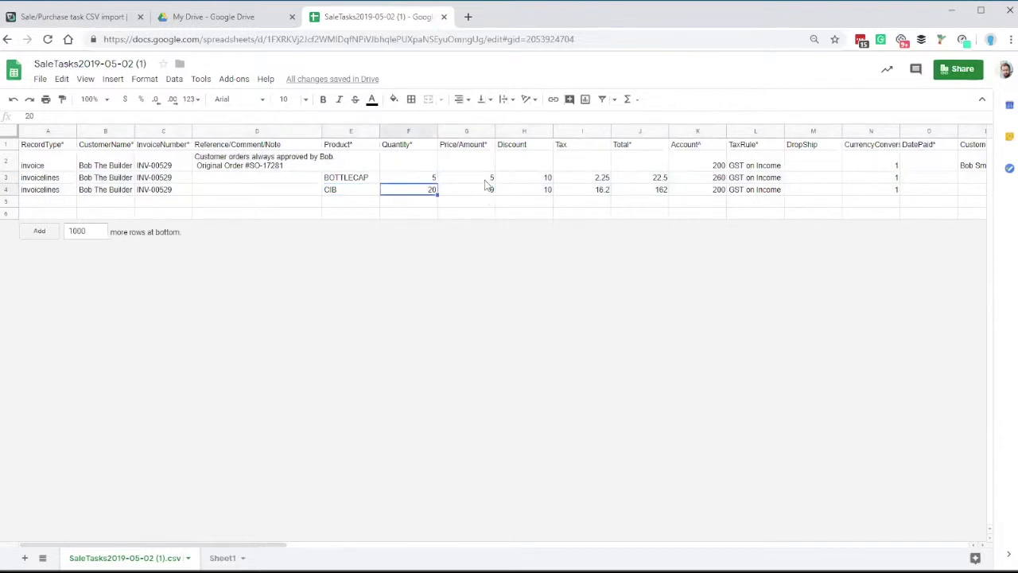
pyautogui.click(487, 180)
pyautogui.press('Down')
pyautogui.click(646, 178)
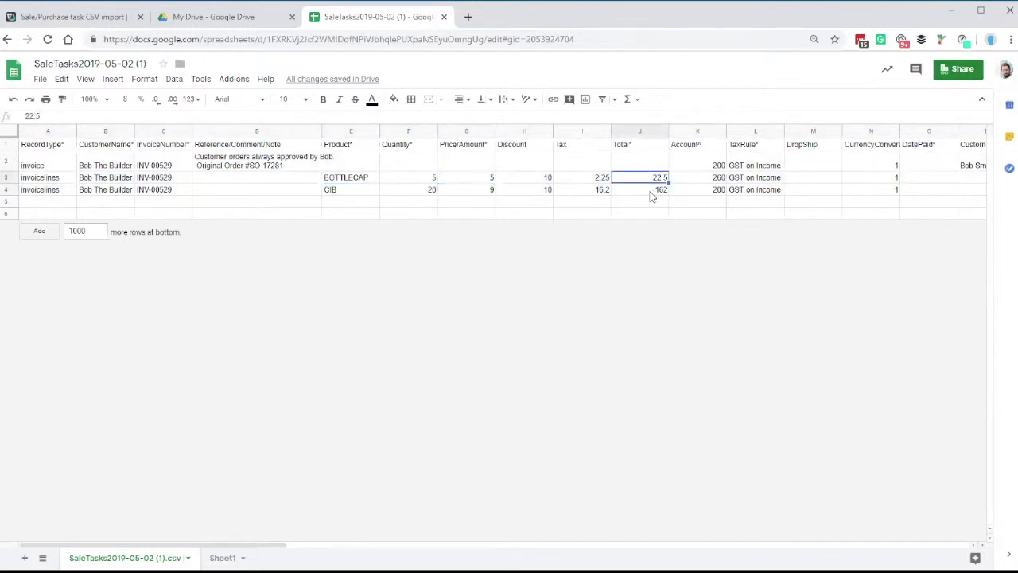
pyautogui.press('Down')
pyautogui.click(473, 191)
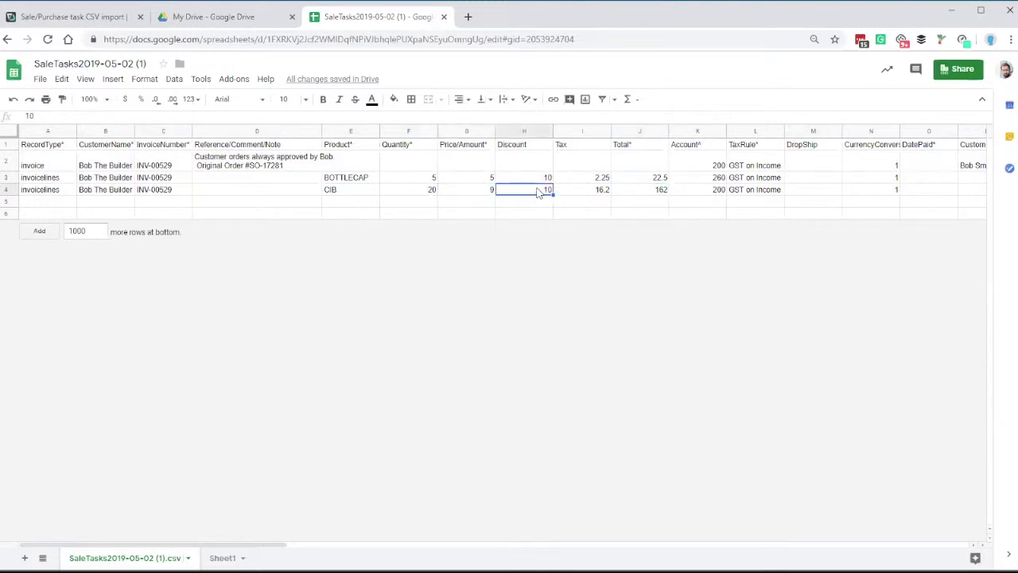
pyautogui.click(542, 191)
pyautogui.click(417, 191)
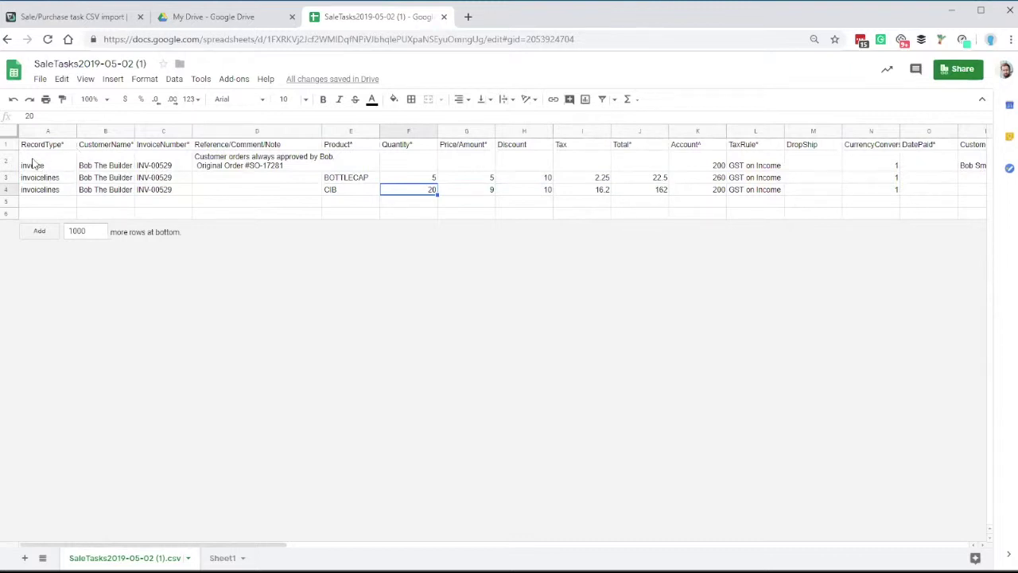
pyautogui.click(92, 229)
# Step: Copy rows 2–4 to A5 and delete the copied CIB line row
pyautogui.moveTo(6, 163); pyautogui.dragTo(44, 195)
pyautogui.hotkey('ctrl', 'c')
pyautogui.click(48, 207)
pyautogui.hotkey('ctrl', 'v')
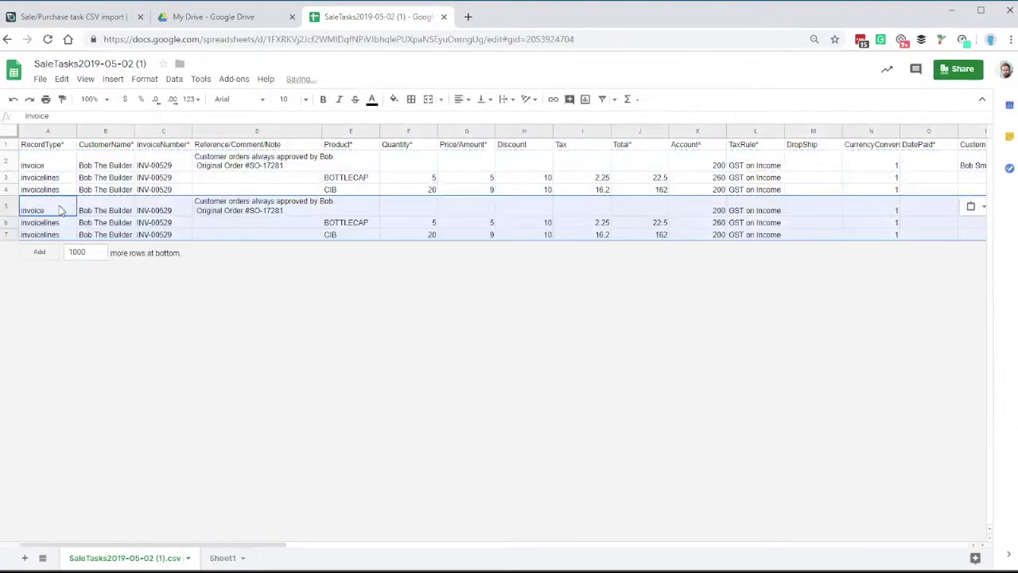
pyautogui.click(64, 222)
pyautogui.rightClick(12, 239)
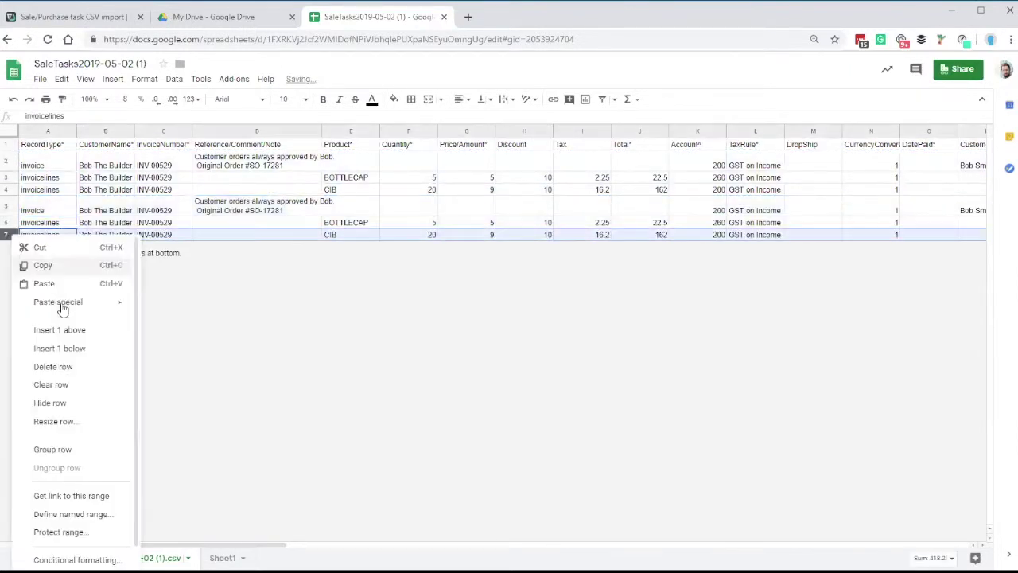
pyautogui.click(63, 364)
pyautogui.click(125, 213)
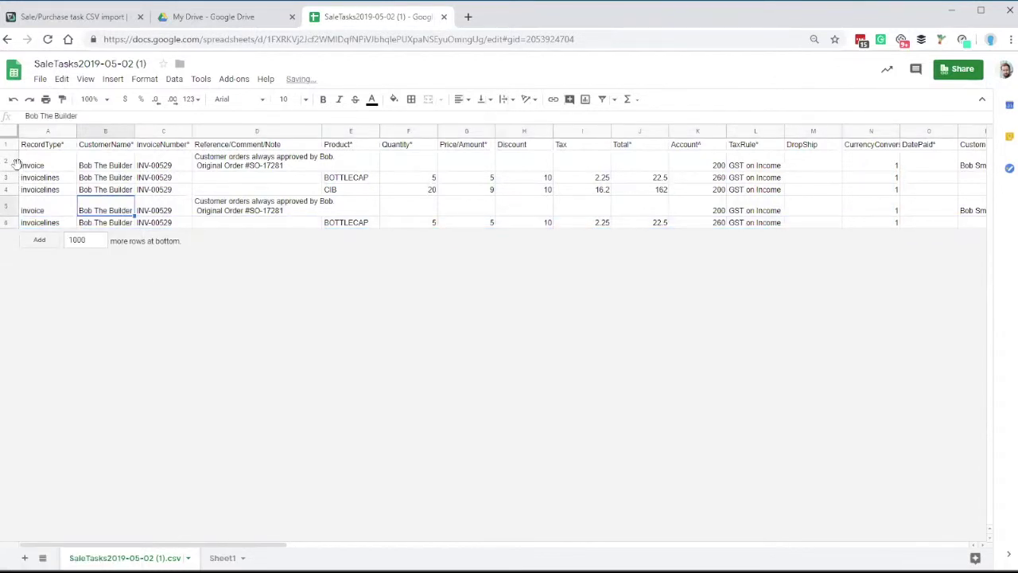
# Step: Fill the original invoice rows 2–4 with grey
pyautogui.moveTo(11, 165); pyautogui.dragTo(12, 189)
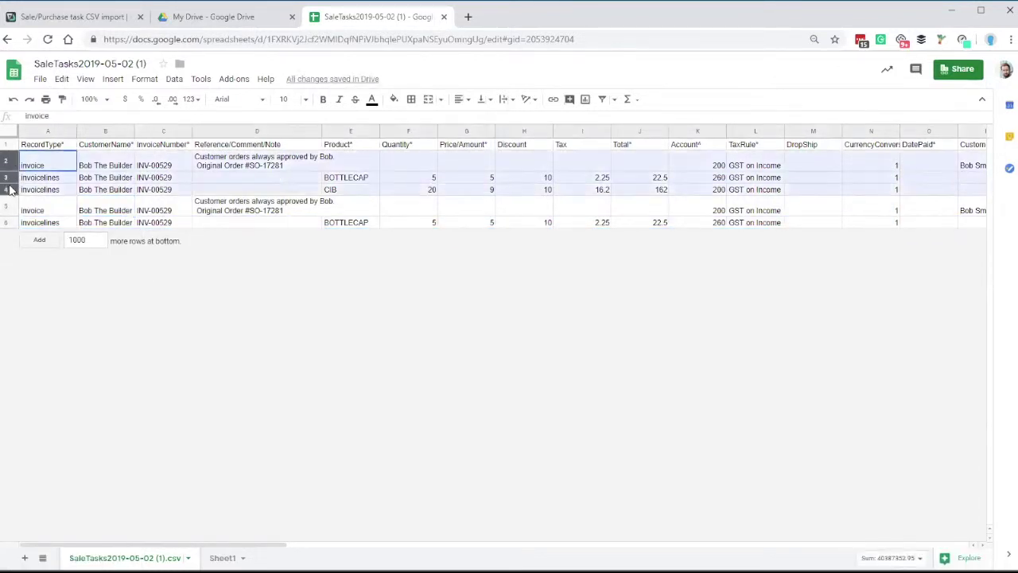
pyautogui.click(393, 98)
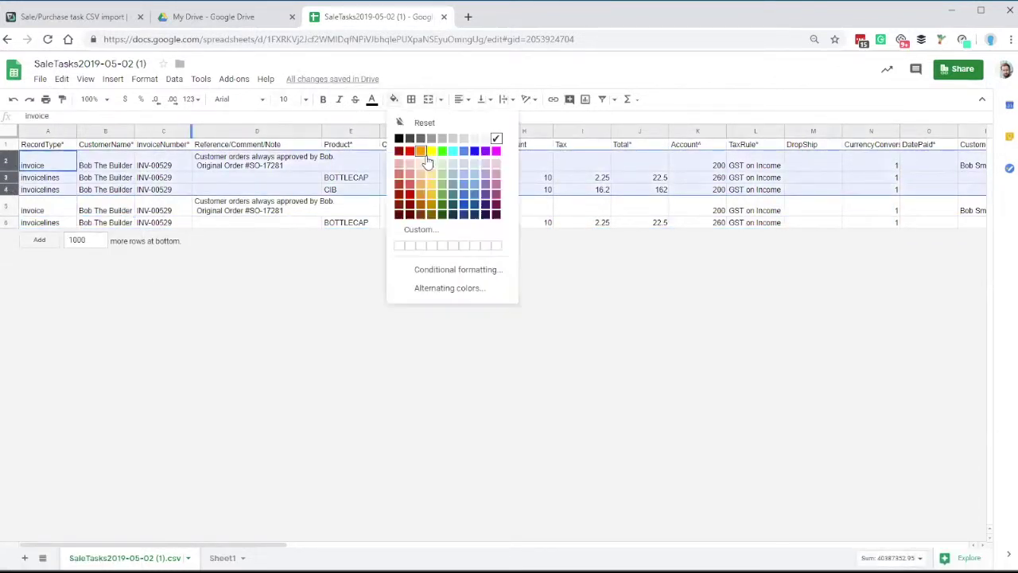
pyautogui.click(452, 140)
pyautogui.click(342, 209)
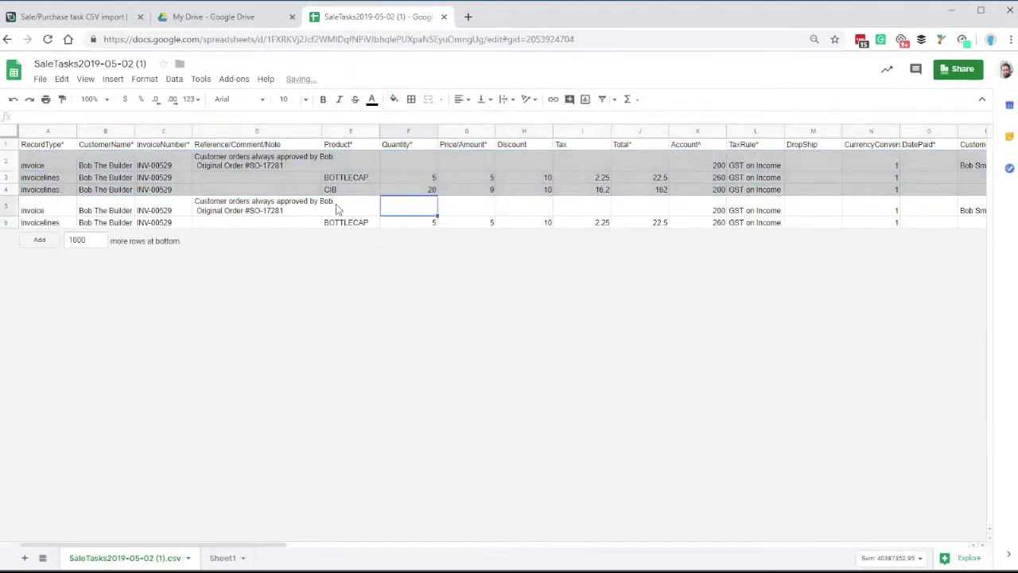
# Step: Enter 'Imported Order' in D5 and invoice number IMPORTEXAMPLE in C5 and C6
pyautogui.click(275, 211)
pyautogui.write('Imported Order')
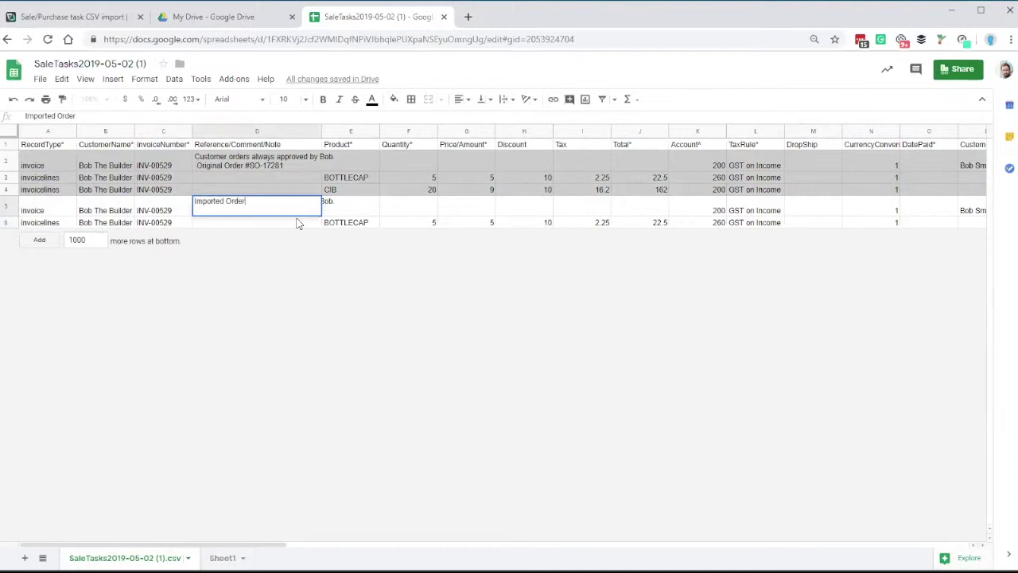
pyautogui.press('Return')
pyautogui.click(162, 203)
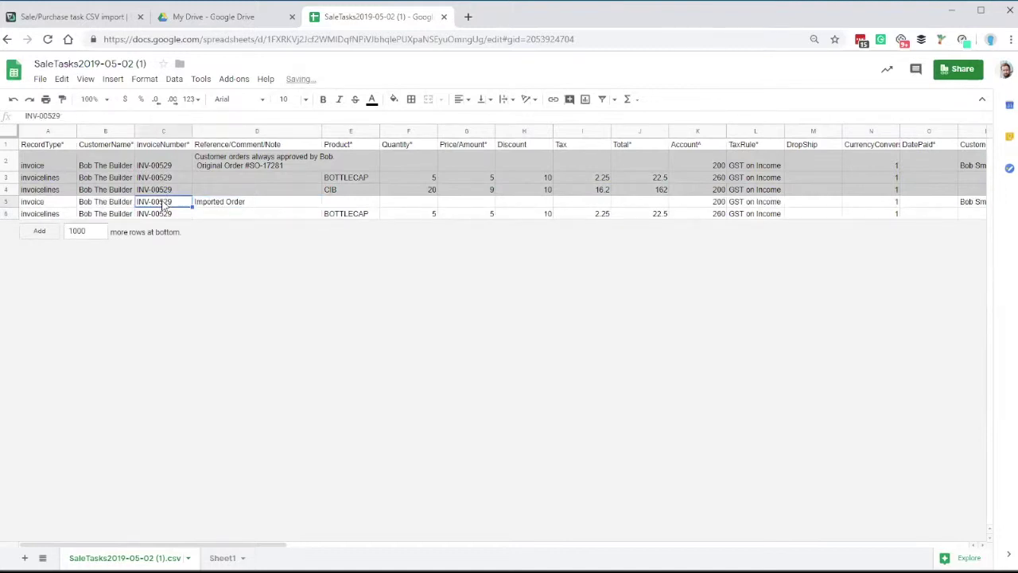
pyautogui.write('IMPORTEXAMPLE')
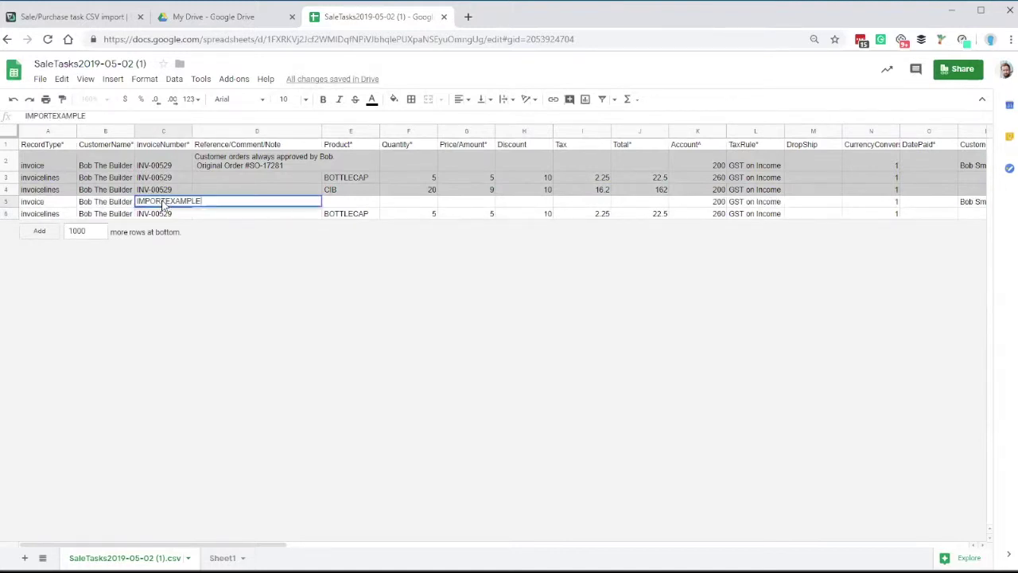
pyautogui.press('Return')
pyautogui.press('Up')
pyautogui.hotkey('ctrl', 'c')
pyautogui.press('Down')
pyautogui.hotkey('ctrl', 'v')
pyautogui.press('Right')
pyautogui.press('Right')
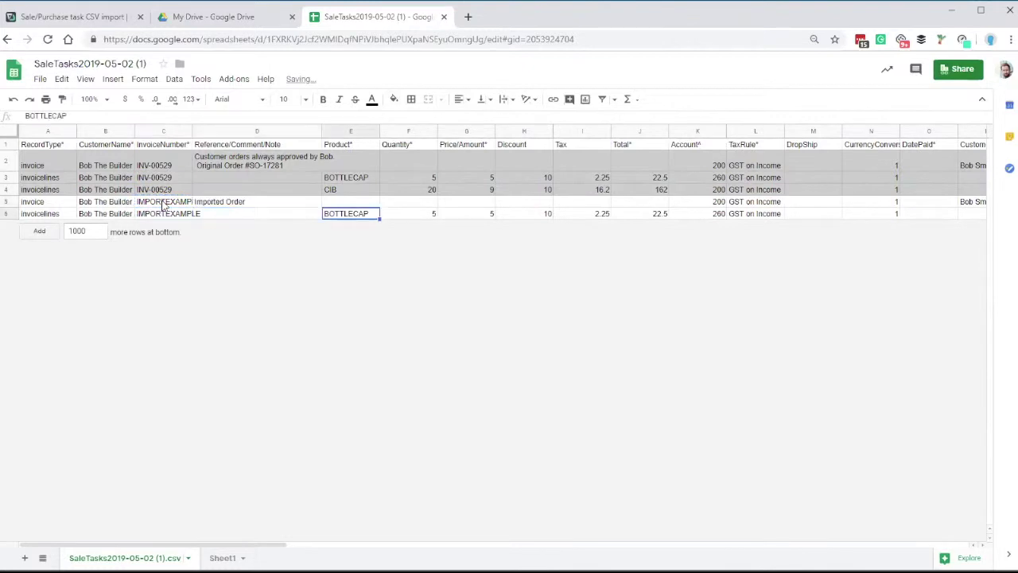
pyautogui.press('Up')
pyautogui.press('Left')
pyautogui.press('Left')
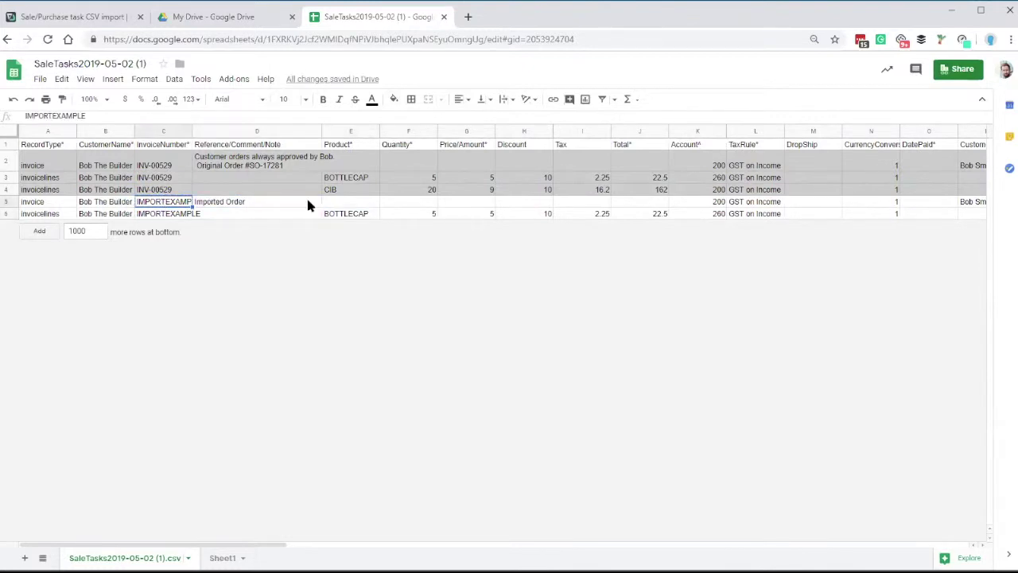
# Step: Set the BOTTLECAP line's discount to 0, total to 25 and tax to 2.5
pyautogui.click(377, 216)
pyautogui.click(436, 215)
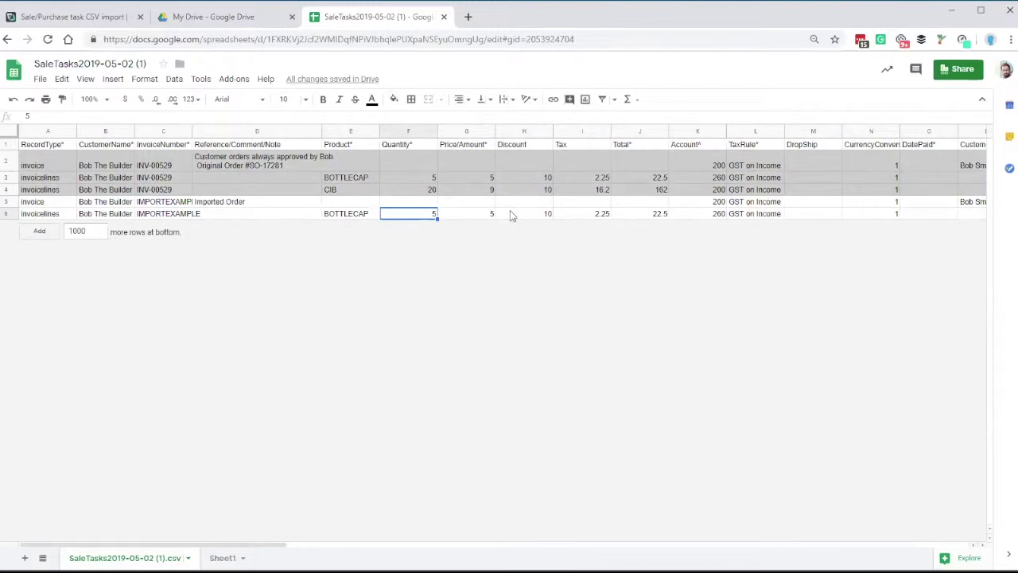
pyautogui.press('Right')
pyautogui.press('Right')
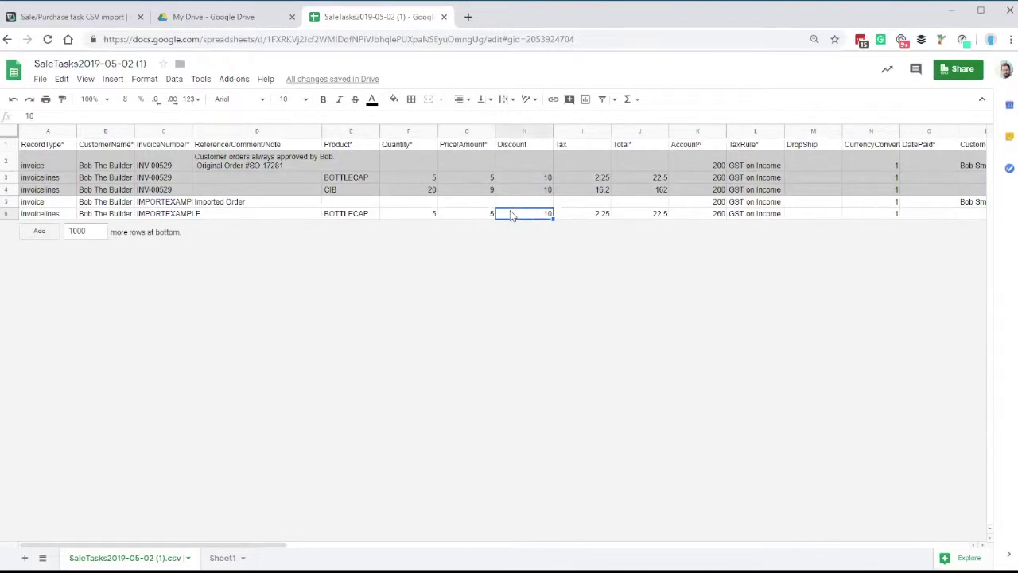
pyautogui.write('0')
pyautogui.press('Tab')
pyautogui.press('Tab')
pyautogui.write('25')
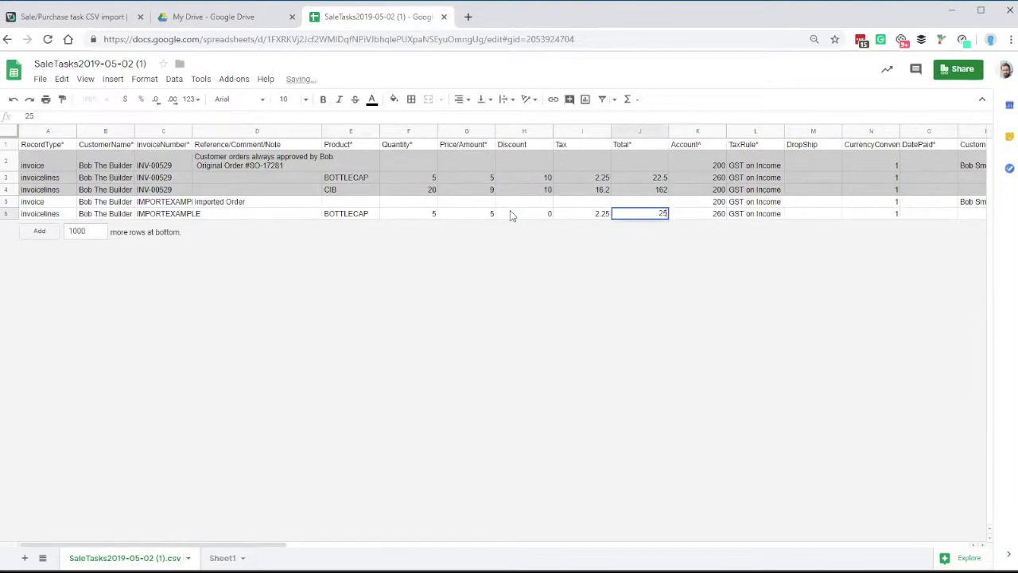
pyautogui.hotkey('shift', 'Tab')
pyautogui.write('2.5')
pyautogui.hotkey('shift', 'Tab')
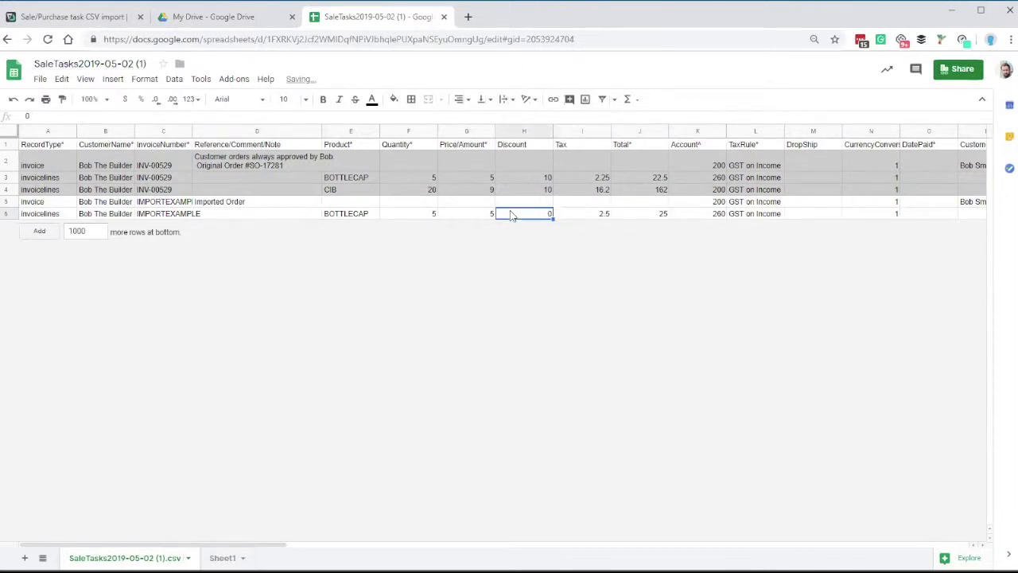
pyautogui.press('Tab')
pyautogui.press('Tab')
pyautogui.press('Tab')
pyautogui.press('Tab')
pyautogui.press('Tab')
pyautogui.press('Tab')
pyautogui.press('Tab')
pyautogui.press('Tab')
pyautogui.press('Tab')
pyautogui.press('Tab')
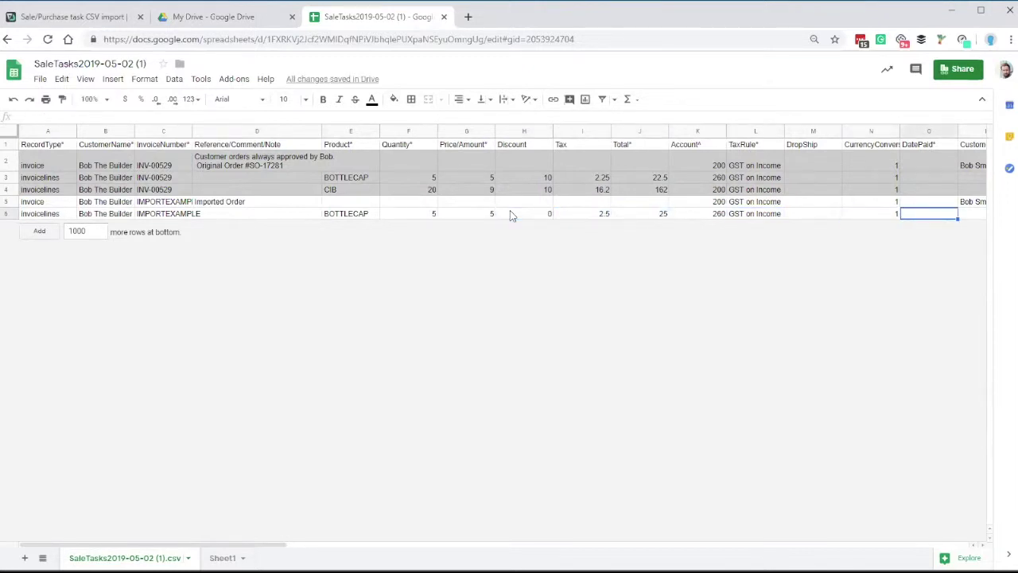
pyautogui.press('Right')
pyautogui.press('Up')
# Step: Change the new invoice's stock location to Made Up Warehouse
pyautogui.press('Left')
pyautogui.press('Left')
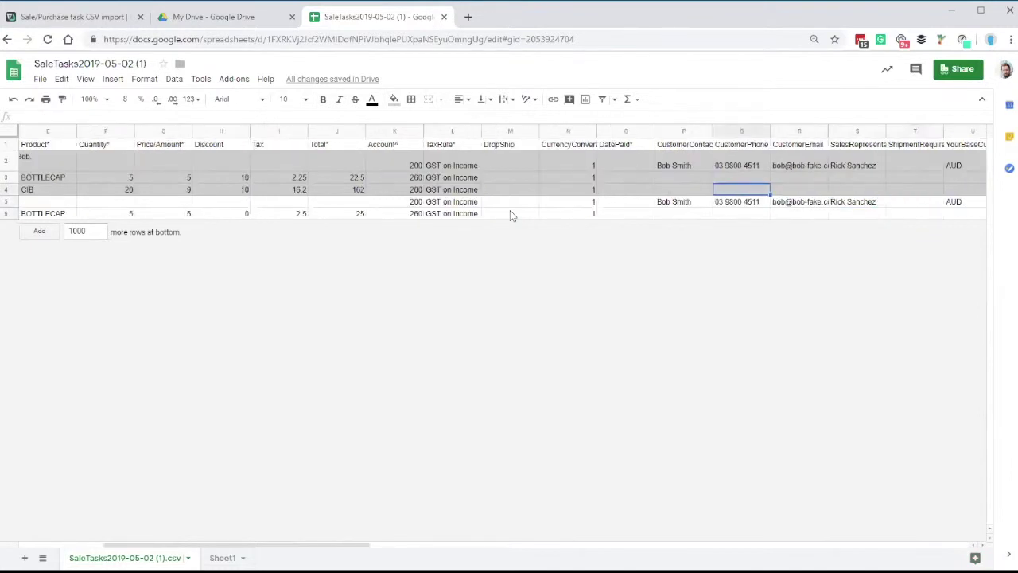
pyautogui.press('Left')
pyautogui.press('Left')
pyautogui.press('Left')
pyautogui.press('Home')
pyautogui.press('Right')
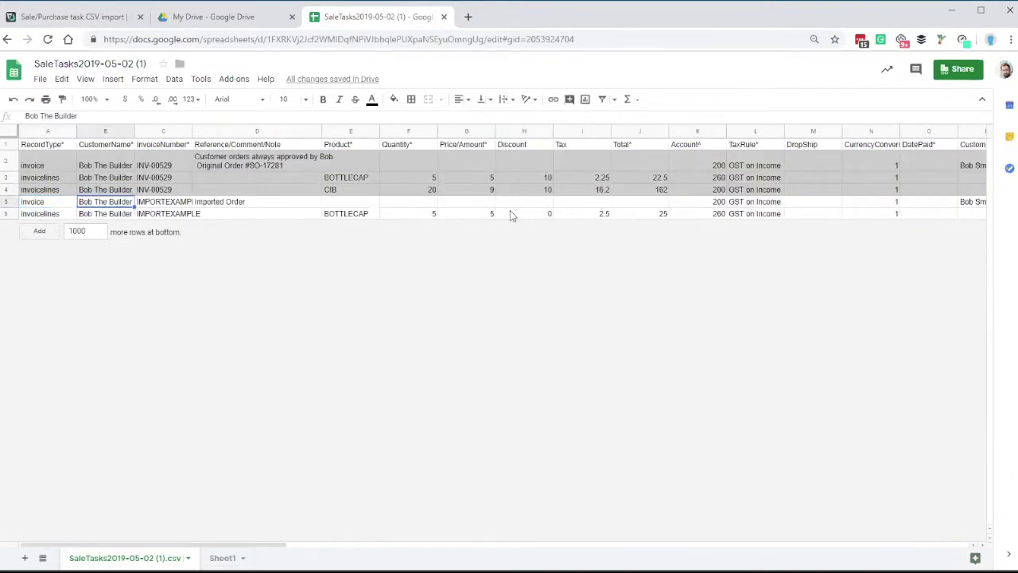
pyautogui.press('Right')
pyautogui.press('Right')
pyautogui.press('Right')
pyautogui.press('Right')
pyautogui.press('Right')
pyautogui.press('Right')
pyautogui.press('Right')
pyautogui.press('Right')
pyautogui.press('Right')
pyautogui.press('Right')
pyautogui.press('Right')
pyautogui.press('Right')
pyautogui.press('Right')
pyautogui.press('Right')
pyautogui.press('Right')
pyautogui.press('Right')
pyautogui.press('Right')
pyautogui.press('Right')
pyautogui.press('Right')
pyautogui.press('Right')
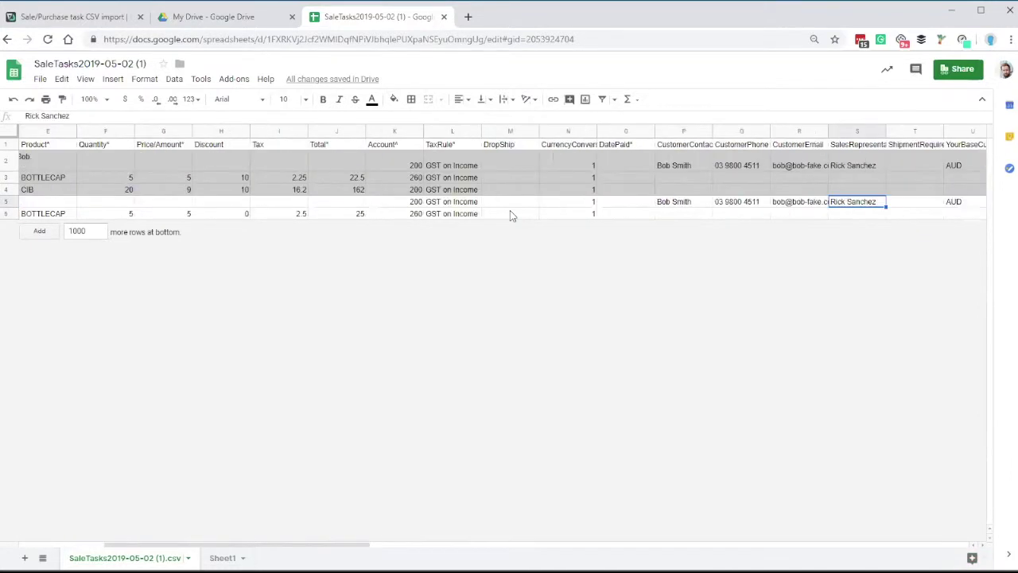
pyautogui.press('Right')
pyautogui.press('Right')
pyautogui.press('Right')
pyautogui.press('Right')
pyautogui.press('Right')
pyautogui.press('Left')
pyautogui.press('Left')
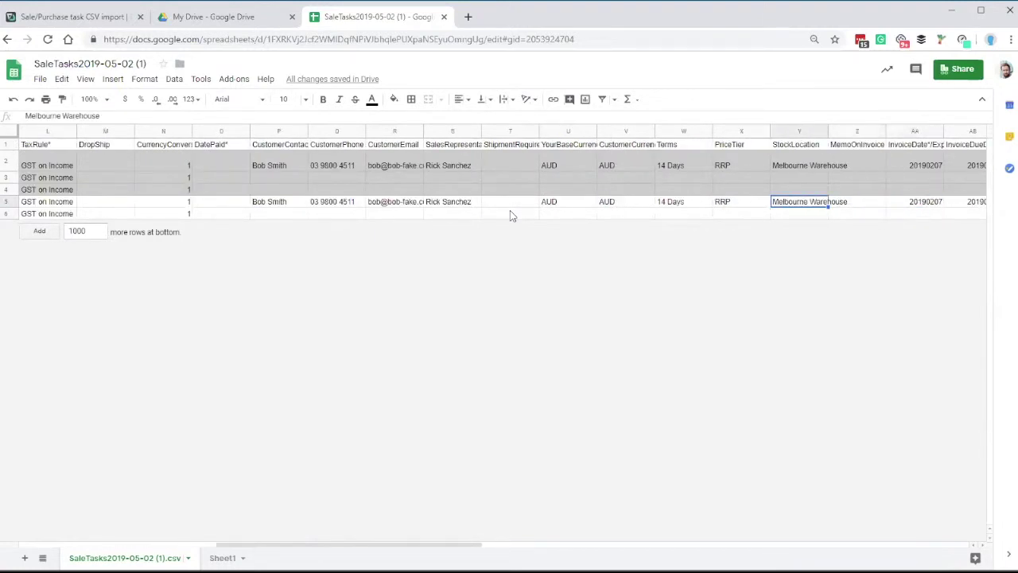
pyautogui.write('Made Up Warehouse')
pyautogui.press('Return')
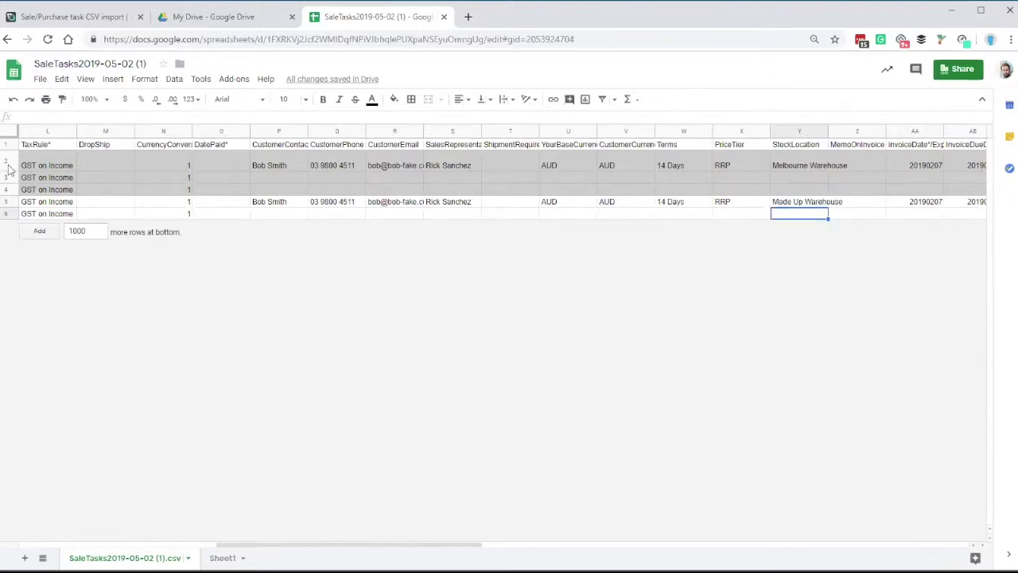
# Step: Delete the original invoice rows 2–4
pyautogui.moveTo(8, 165); pyautogui.dragTo(6, 195)
pyautogui.rightClick(6, 195)
pyautogui.click(48, 321)
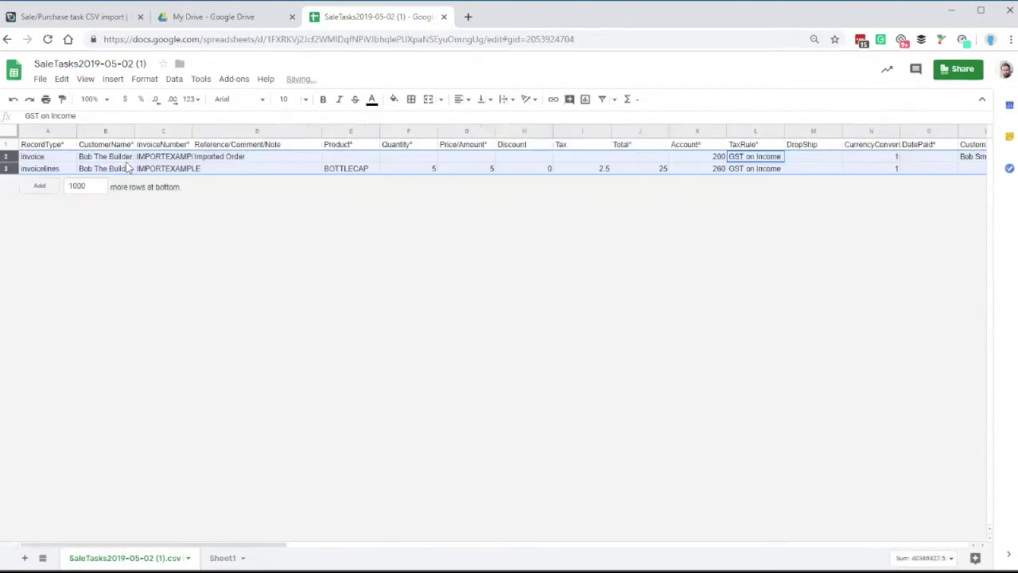
# Step: Download the sheet as CSV via File > Download as, then return to DEAR's import page
pyautogui.click(40, 80)
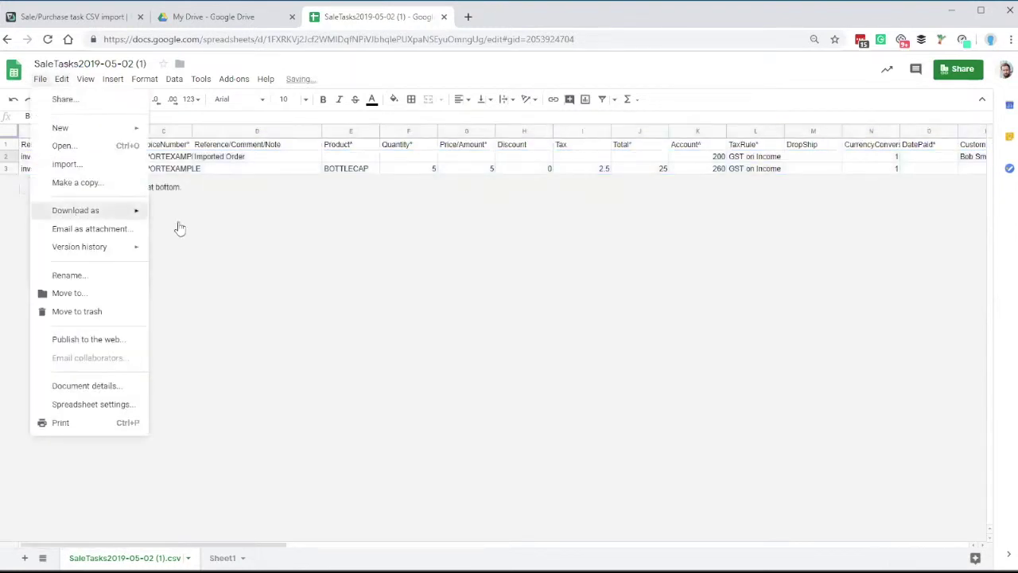
pyautogui.moveTo(88, 211)
pyautogui.click(199, 288)
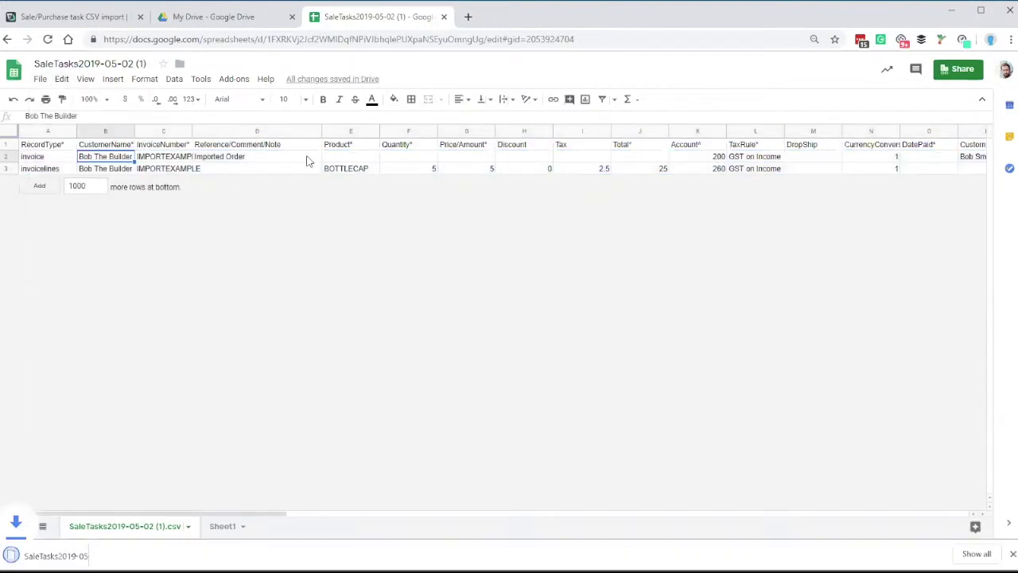
pyautogui.hotkey('ctrl', '1')
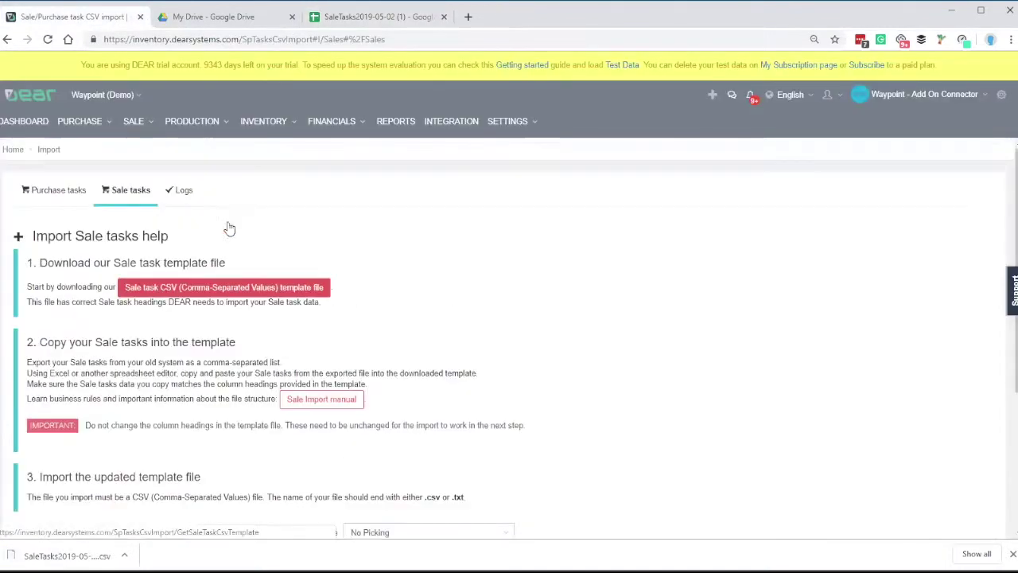
# Step: Keep Pick, Pack and Ship at No Picking and invoice status Draft; untick 'Set order backordered on low stock level'
pyautogui.scroll(-2, 229, 228)
pyautogui.scroll(-1, 229, 228)
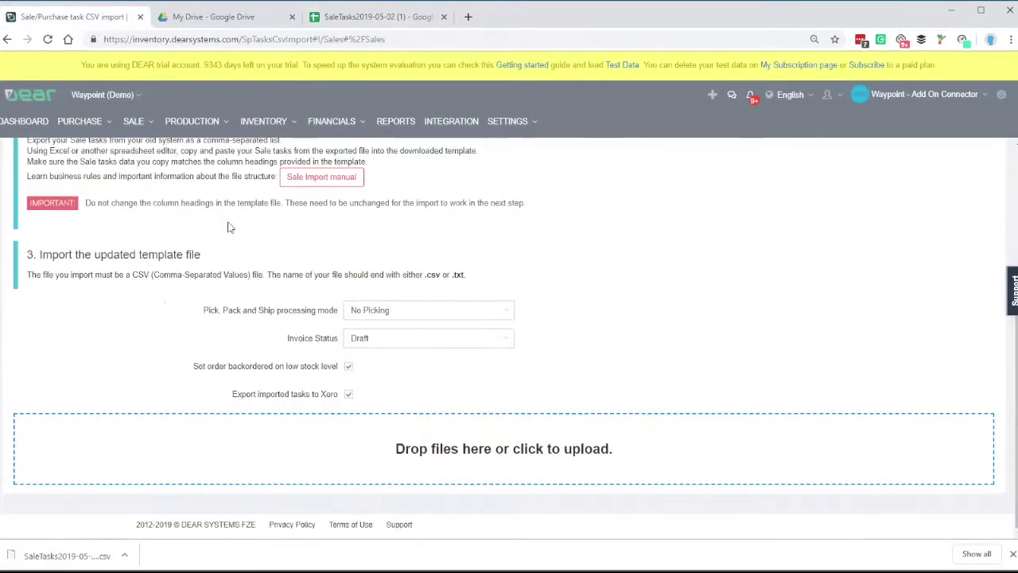
pyautogui.click(380, 317)
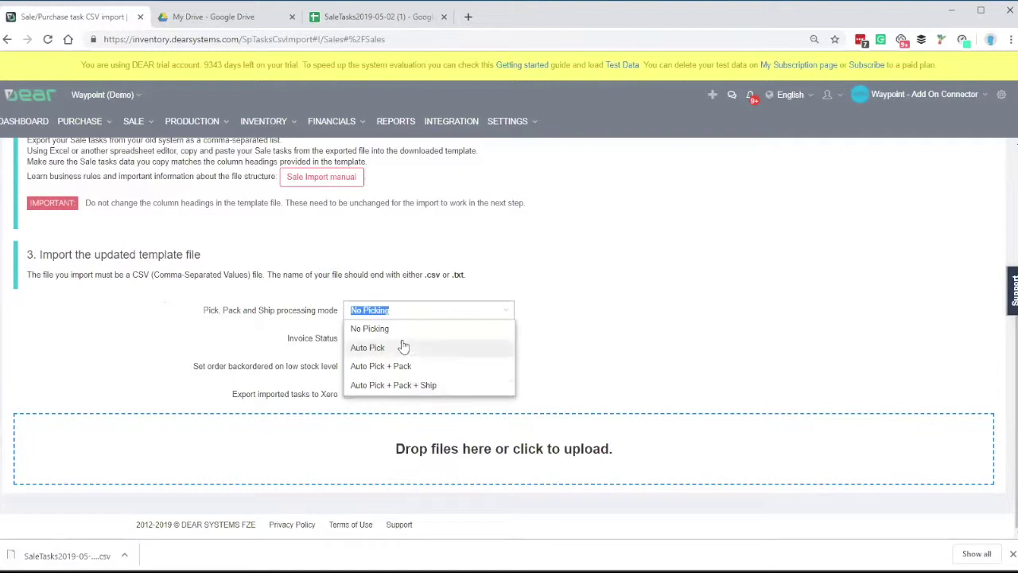
pyautogui.click(529, 321)
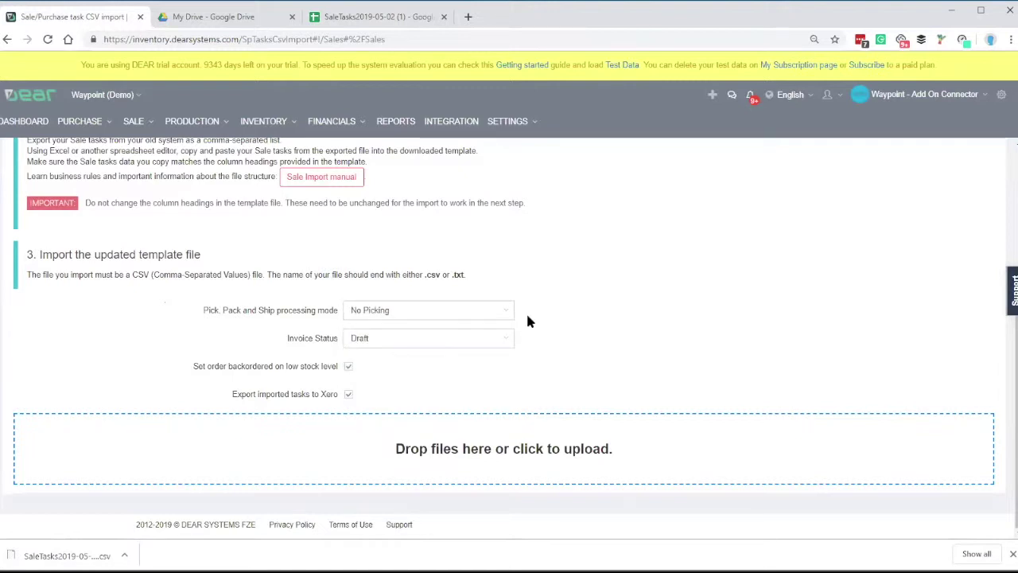
pyautogui.click(488, 342)
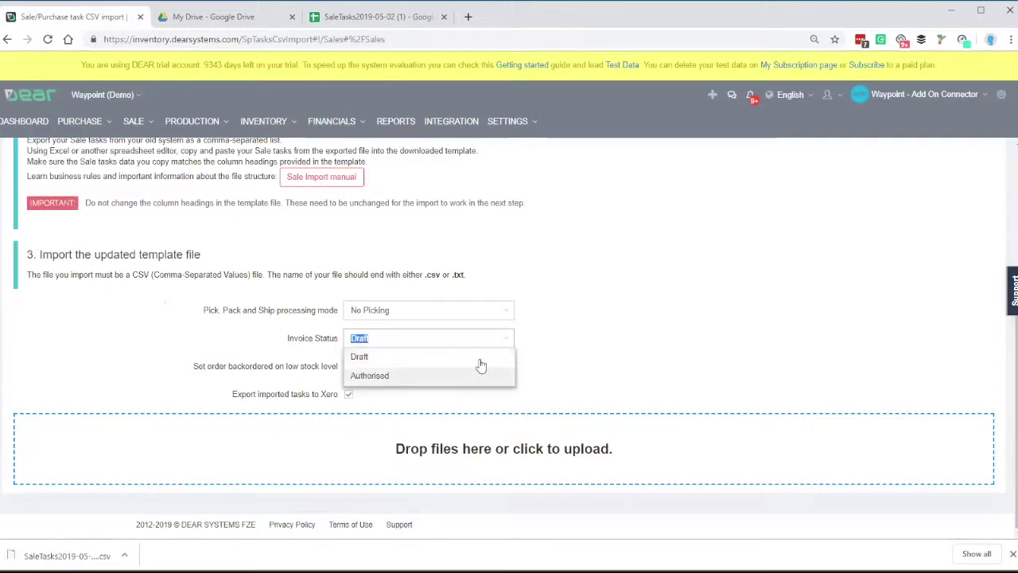
pyautogui.click(536, 356)
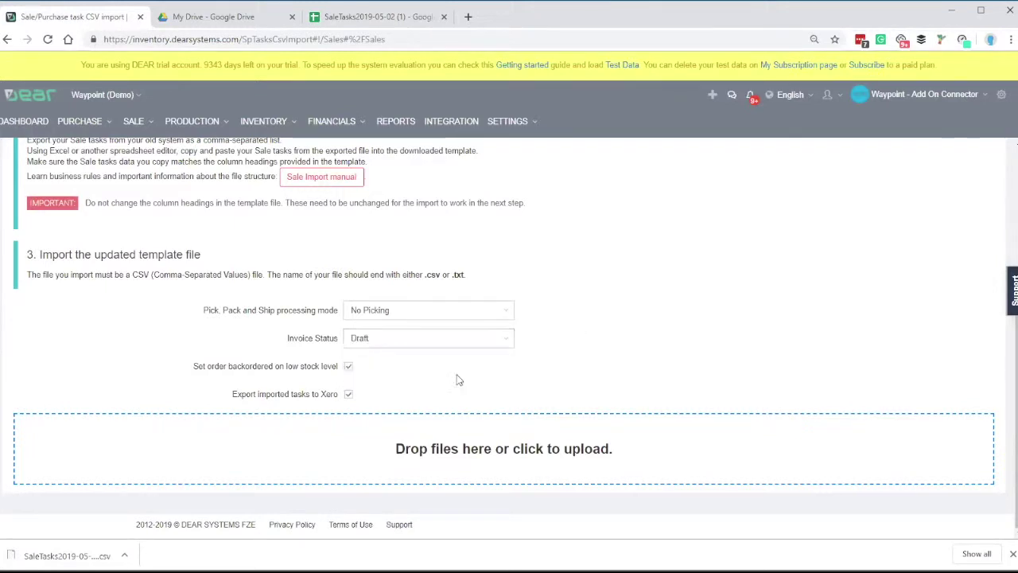
pyautogui.click(348, 368)
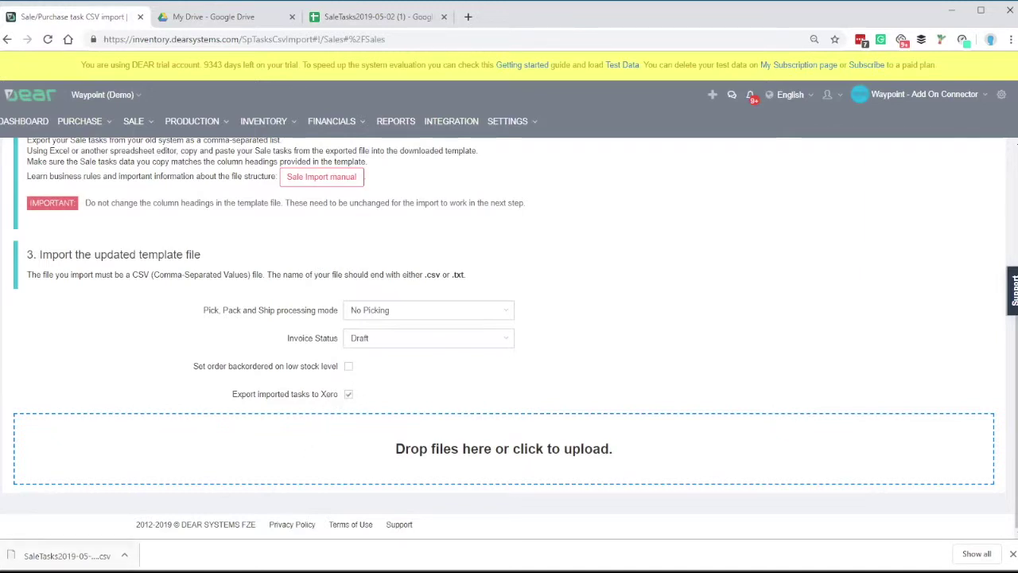
# Step: Drop the downloaded CSV onto the import zone and check the import result summary
pyautogui.moveTo(102, 548); pyautogui.dragTo(307, 454)
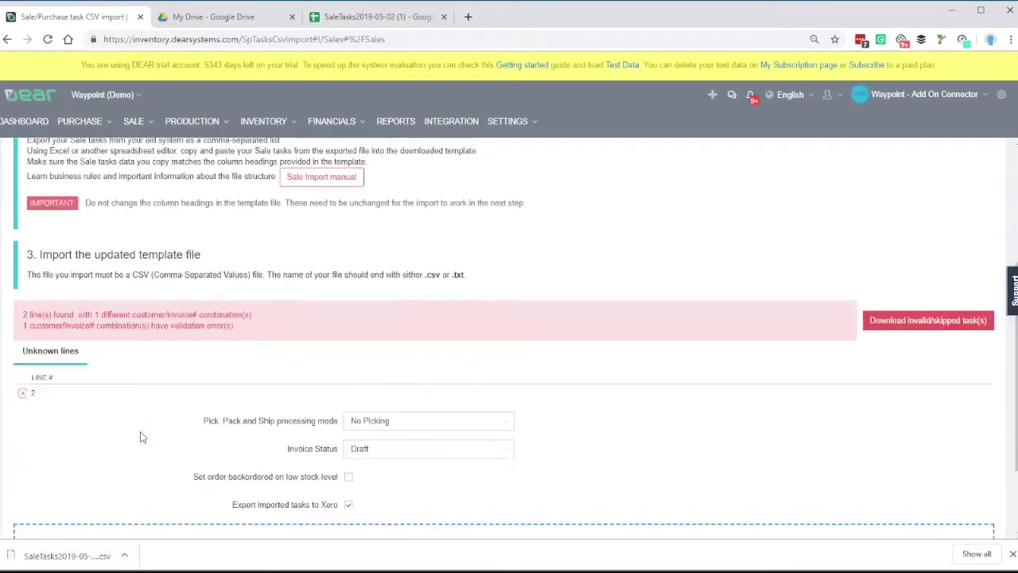
pyautogui.moveTo(29, 315); pyautogui.dragTo(147, 327)
pyautogui.click(31, 325)
pyautogui.click(202, 326)
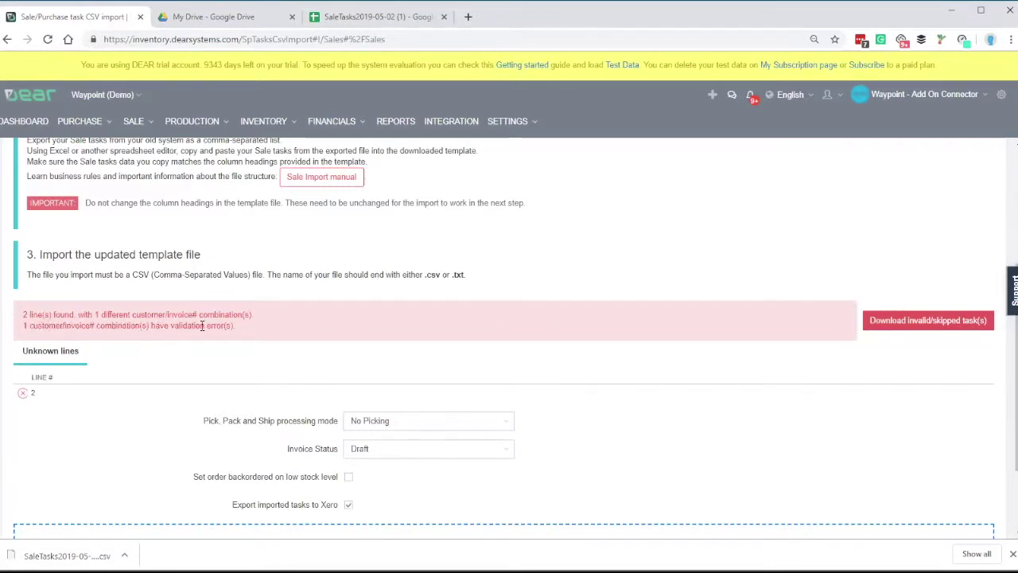
pyautogui.scroll(-3, 202, 325)
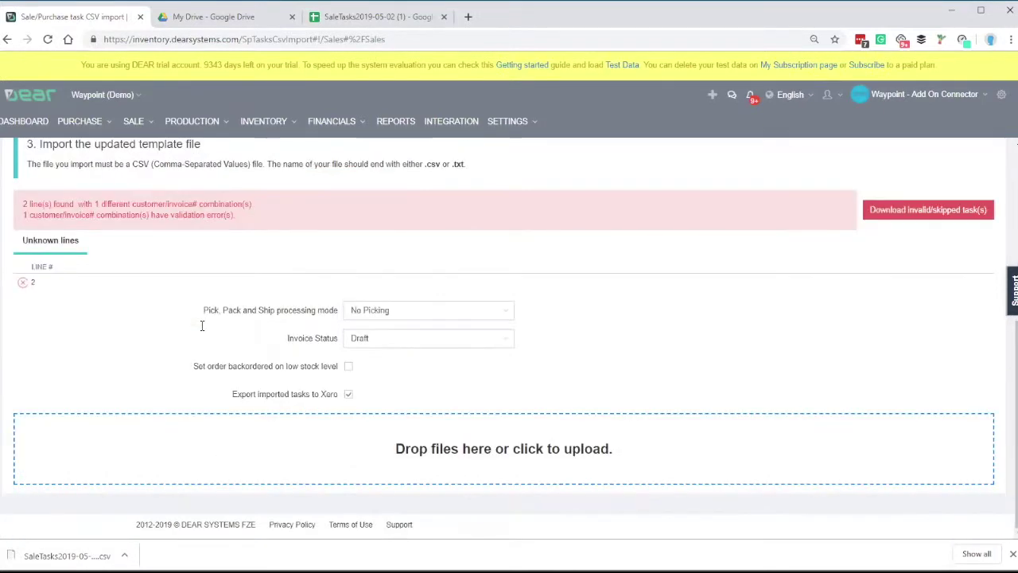
# Step: Read line 2's 'Unknown stock location' error, dismiss it, and return to the spreadsheet
pyautogui.click(46, 288)
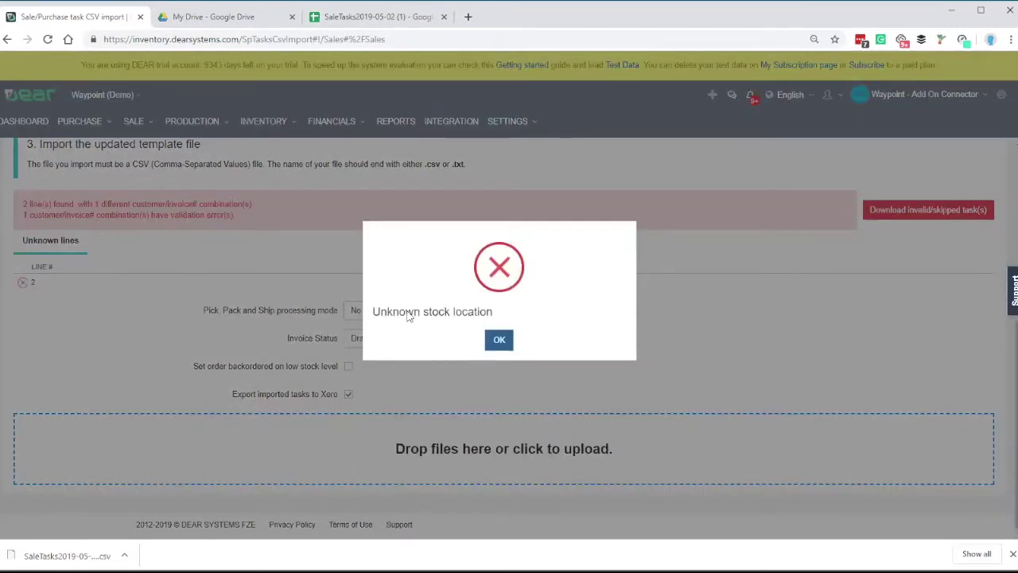
pyautogui.moveTo(374, 311); pyautogui.dragTo(494, 313)
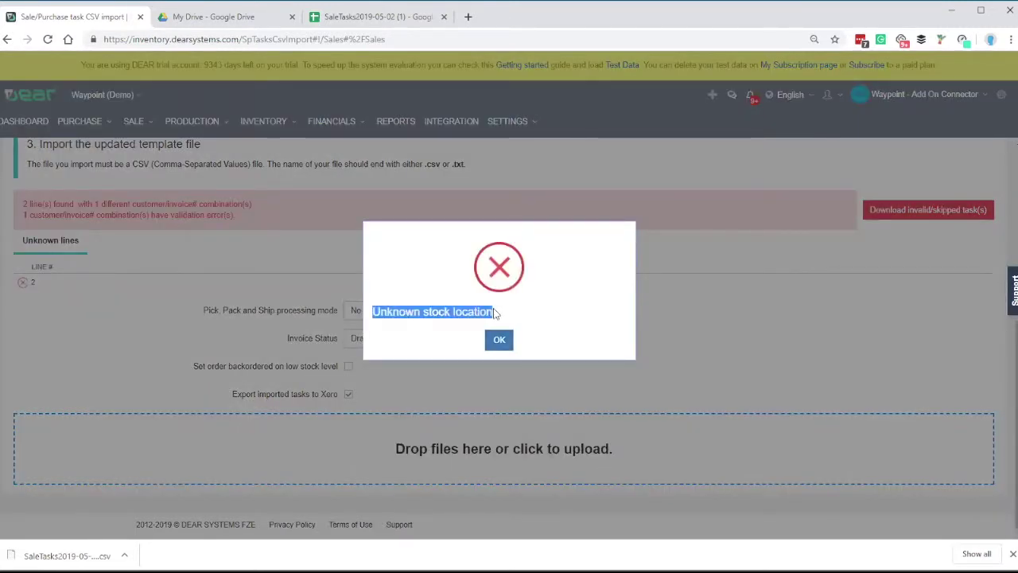
pyautogui.click(499, 340)
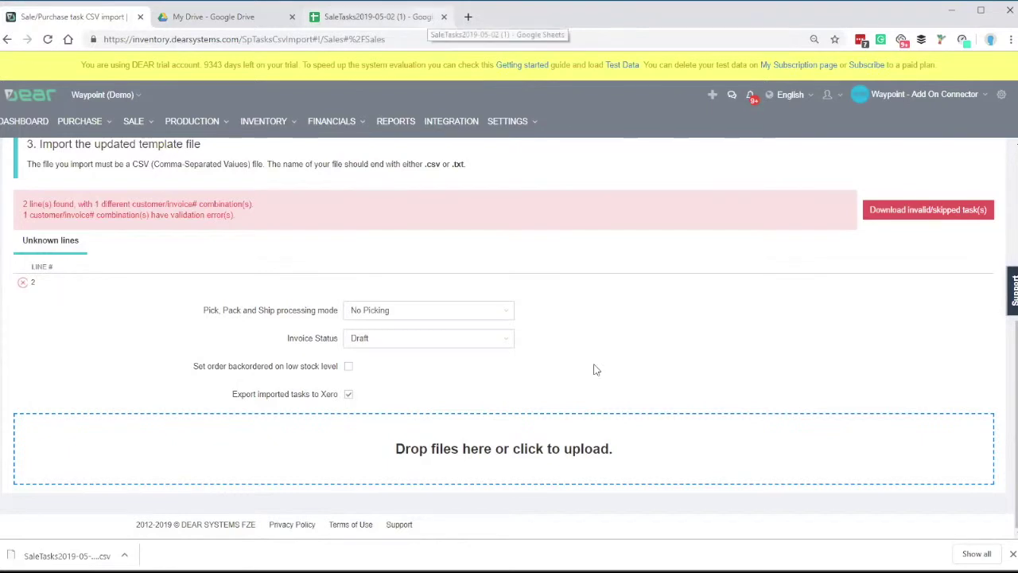
pyautogui.hotkey('ctrl', '3')
pyautogui.click(891, 170)
# Step: Set the stock location cell Y2 back to 'Melbourne Warehouse'
pyautogui.press('Right')
pyautogui.press('Right')
pyautogui.press('Right')
pyautogui.press('Right')
pyautogui.press('Right')
pyautogui.press('Right')
pyautogui.press('Right')
pyautogui.press('Right')
pyautogui.press('Right')
pyautogui.press('Right')
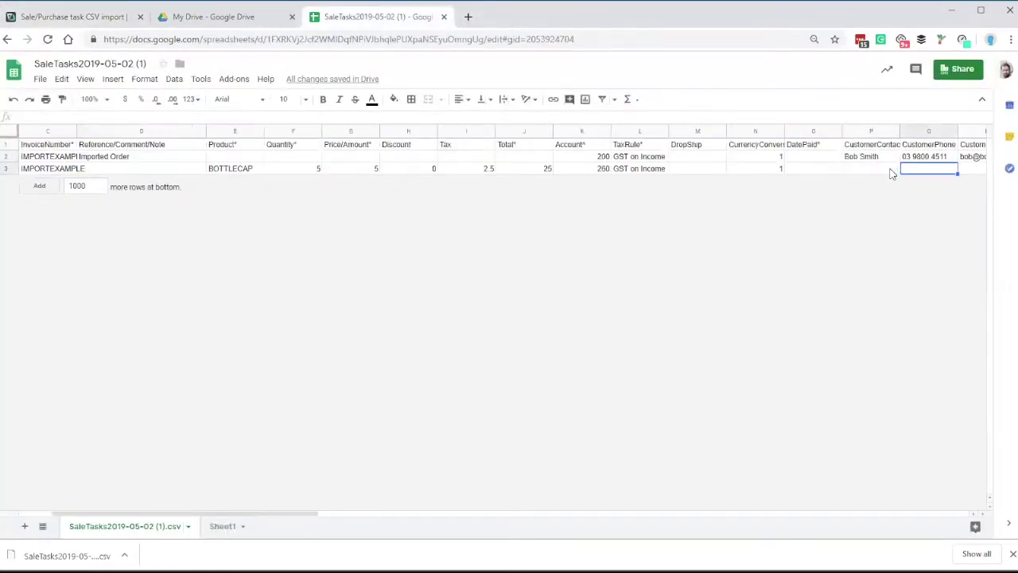
pyautogui.press('Right')
pyautogui.press('Right')
pyautogui.press('Right')
pyautogui.press('Up')
pyautogui.press('Left')
pyautogui.press('Left')
pyautogui.press('Left')
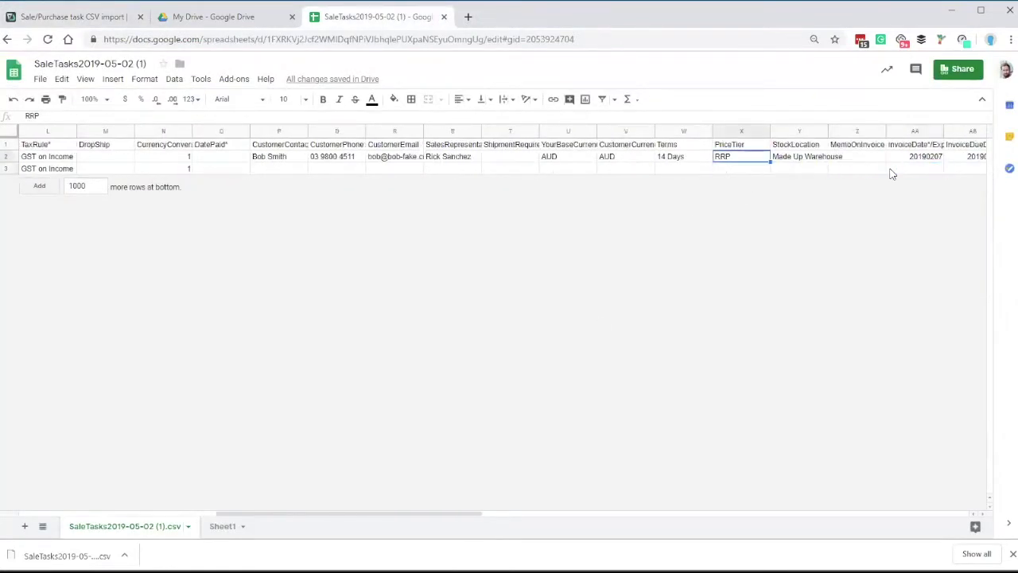
pyautogui.press('Right')
pyautogui.write('Melbourn')
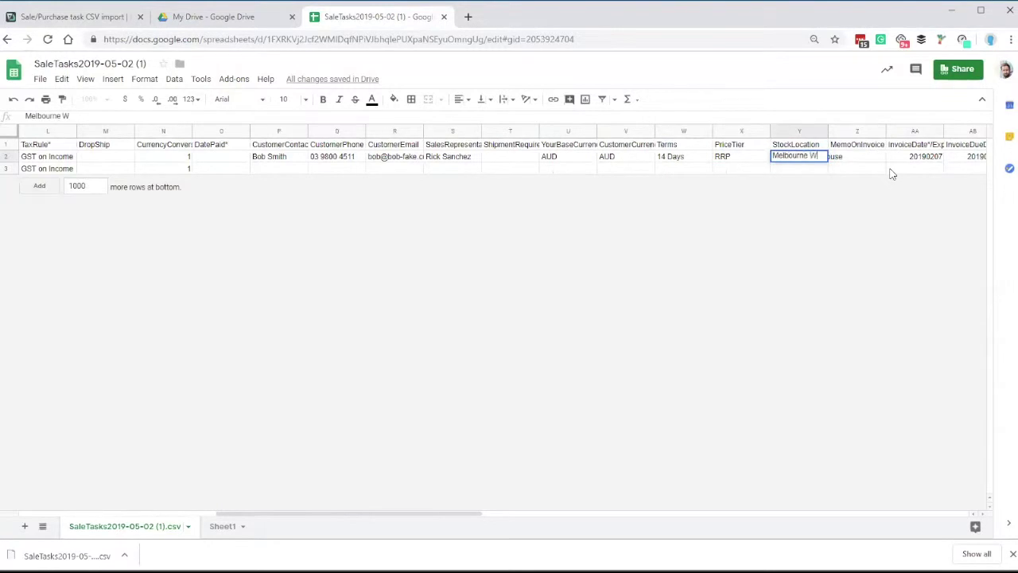
pyautogui.write('e Warehouse')
pyautogui.press('Return')
# Step: Copy the BOTTLECAP line in row 3 into a newly added row 4
pyautogui.press('Left')
pyautogui.press('Left')
pyautogui.press('Left')
pyautogui.press('Left')
pyautogui.press('Left')
pyautogui.press('Left')
pyautogui.press('Left')
pyautogui.press('Left')
pyautogui.press('Left')
pyautogui.press('Left')
pyautogui.press('Left')
pyautogui.press('Left')
pyautogui.press('Left')
pyautogui.press('Left')
pyautogui.press('Left')
pyautogui.press('Left')
pyautogui.press('Left')
pyautogui.press('Left')
pyautogui.press('Left')
pyautogui.press('Left')
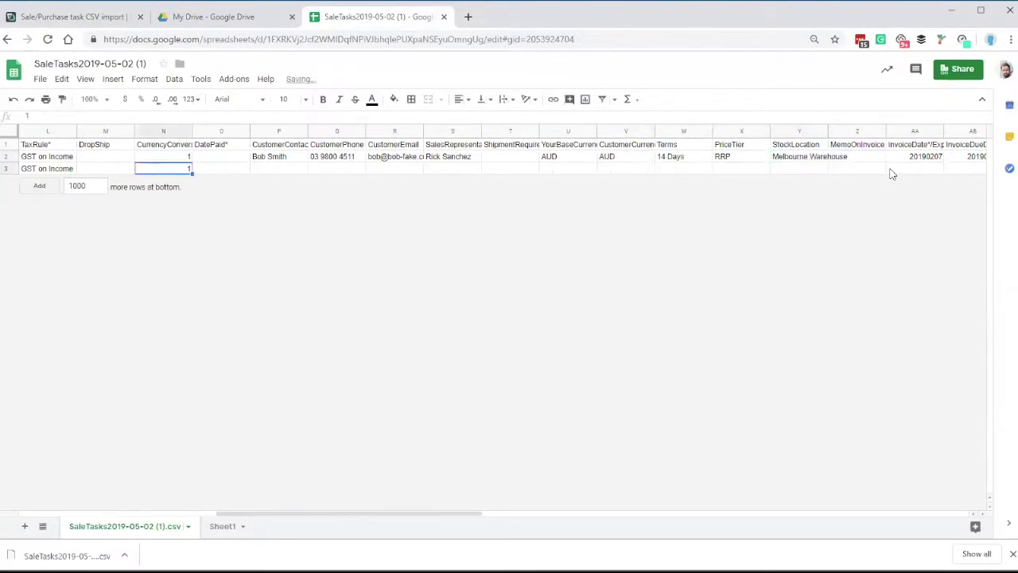
pyautogui.click(10, 169)
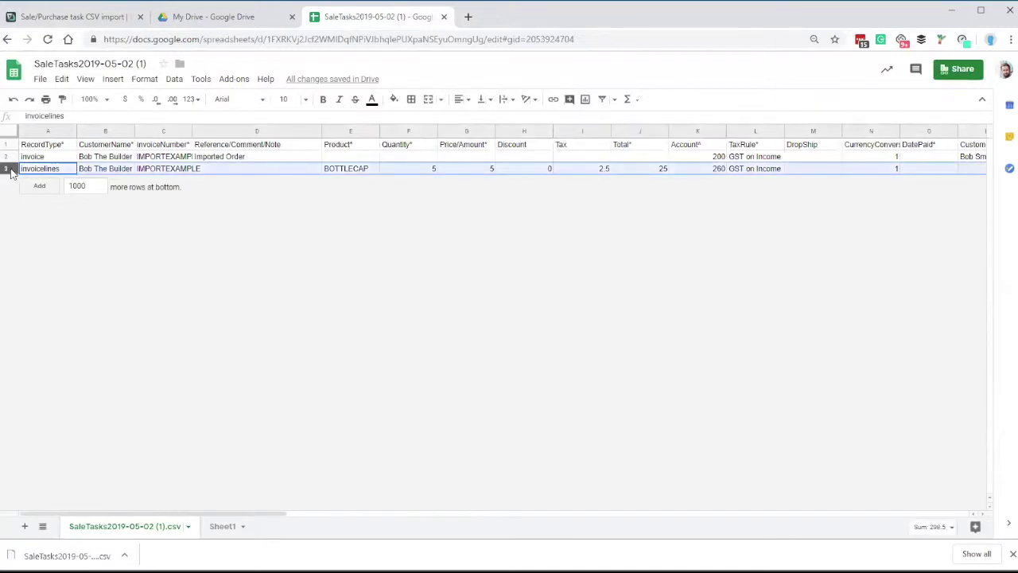
pyautogui.hotkey('ctrl', 'c')
pyautogui.doubleClick(83, 185)
pyautogui.write('1')
pyautogui.press('Return')
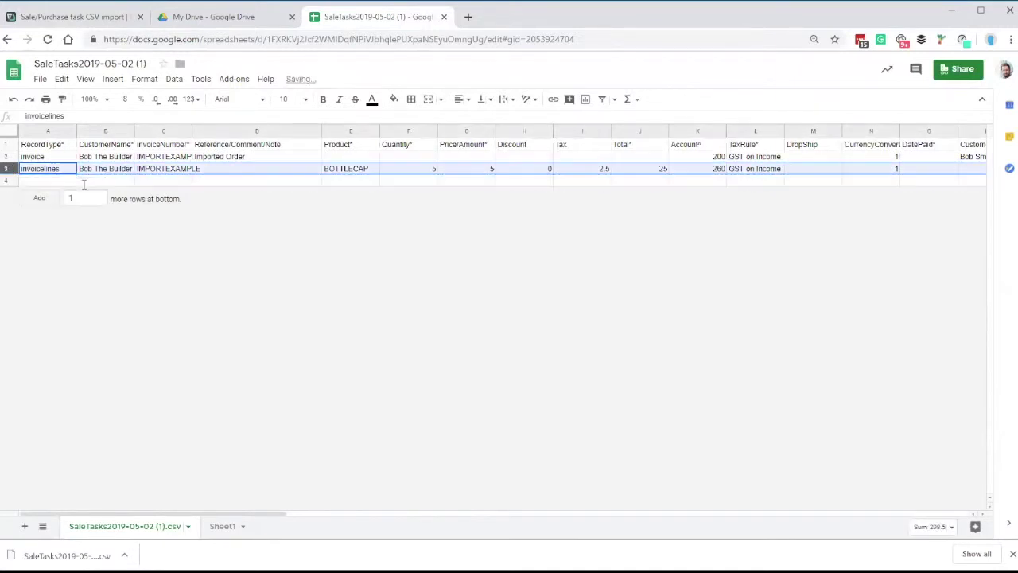
pyautogui.click(83, 181)
pyautogui.click(10, 181)
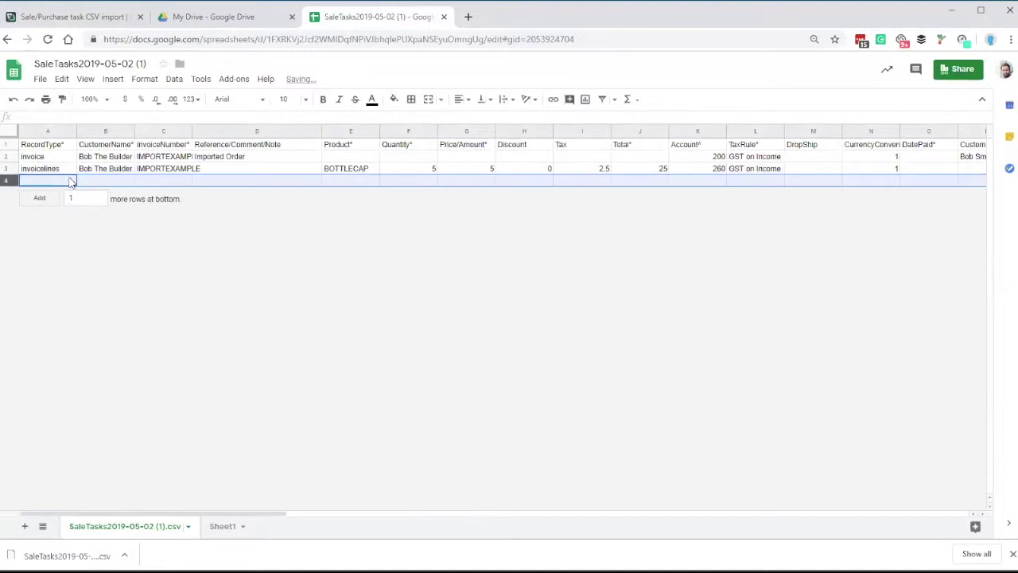
pyautogui.hotkey('ctrl', 'v')
pyautogui.click(333, 181)
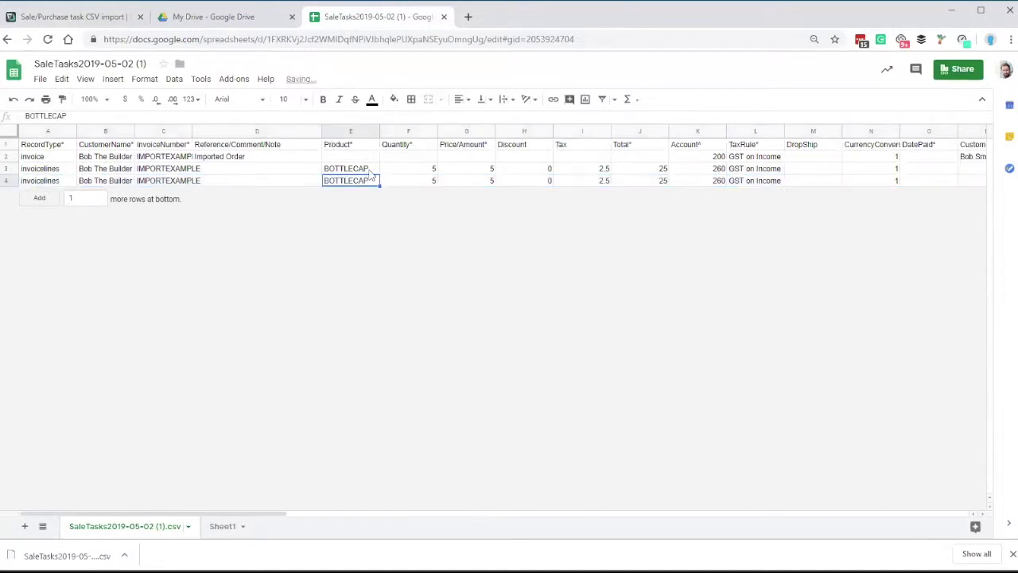
# Step: Return to the DEAR Inventory tab to browse the product list
pyautogui.click(109, 21)
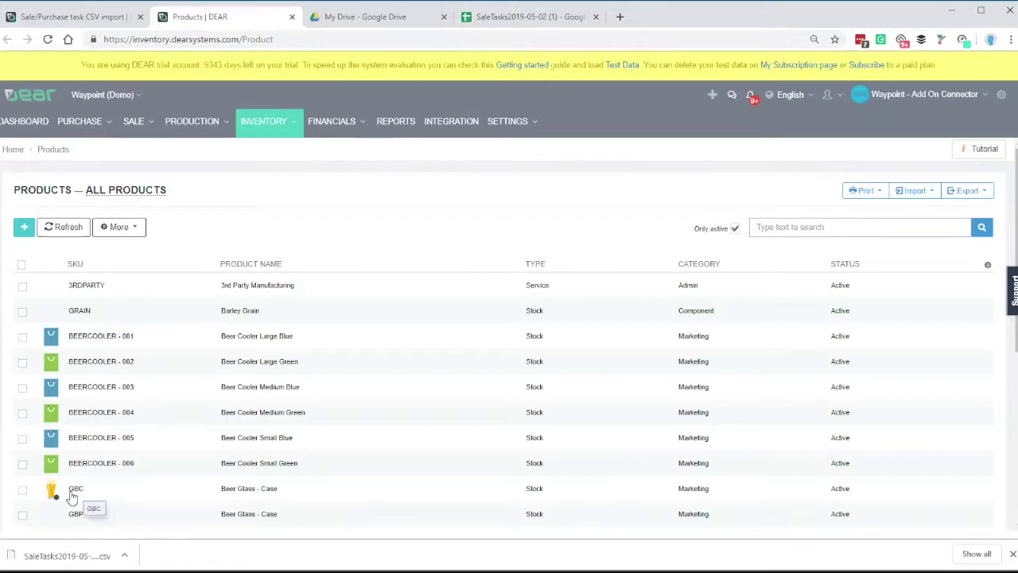
# Step: Change row 4 to product GBC with quantity 1, tax 0.5 and total 4
pyautogui.click(529, 20)
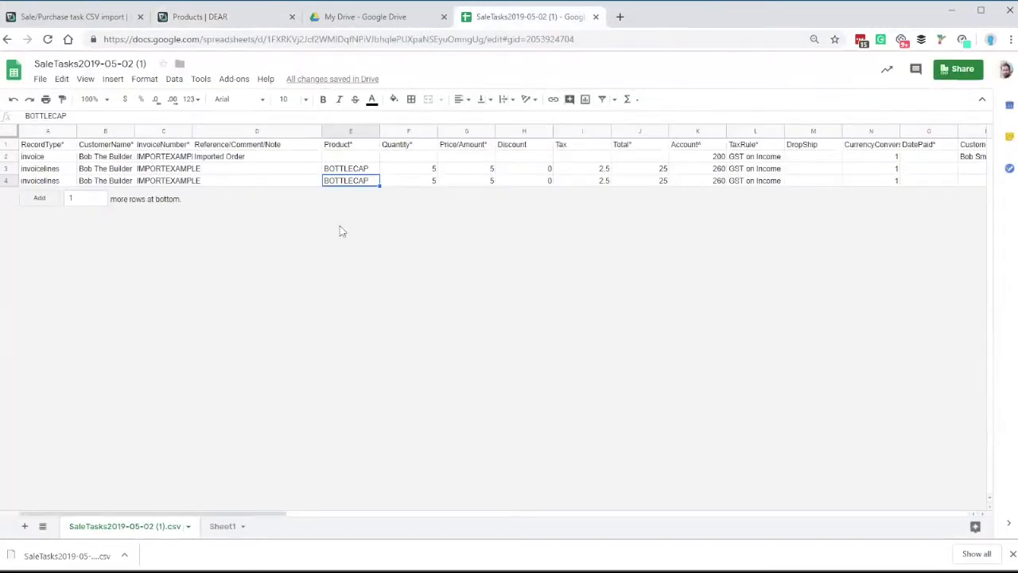
pyautogui.write('GBC')
pyautogui.press('Tab')
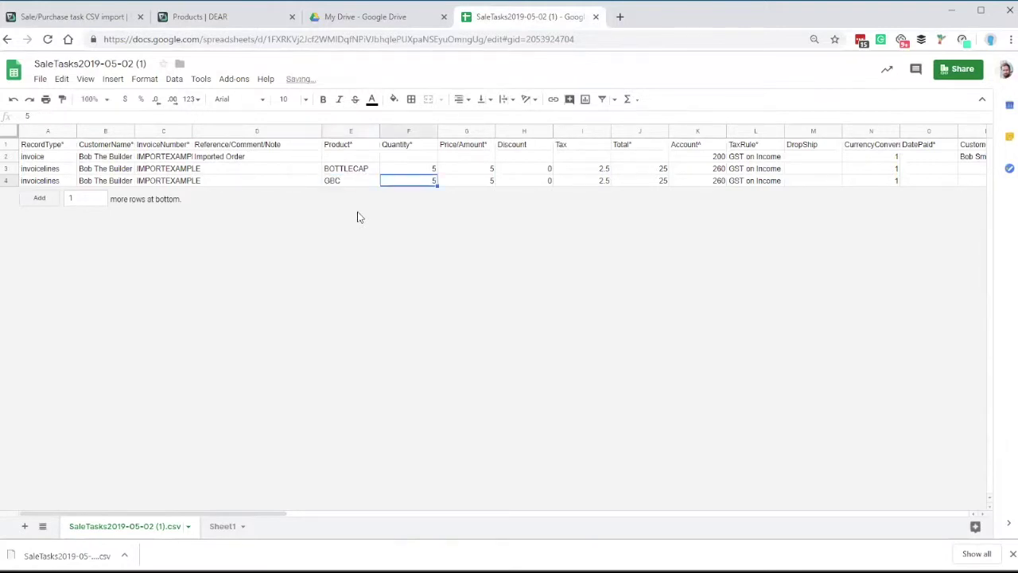
pyautogui.write('1')
pyautogui.press('Tab')
pyautogui.press('Tab')
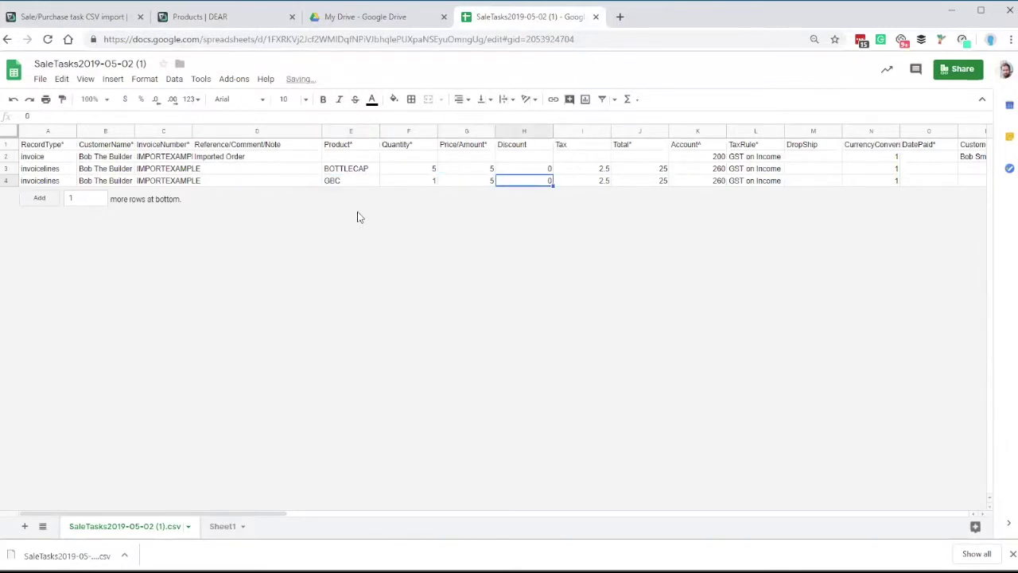
pyautogui.press('Tab')
pyautogui.write('0.5')
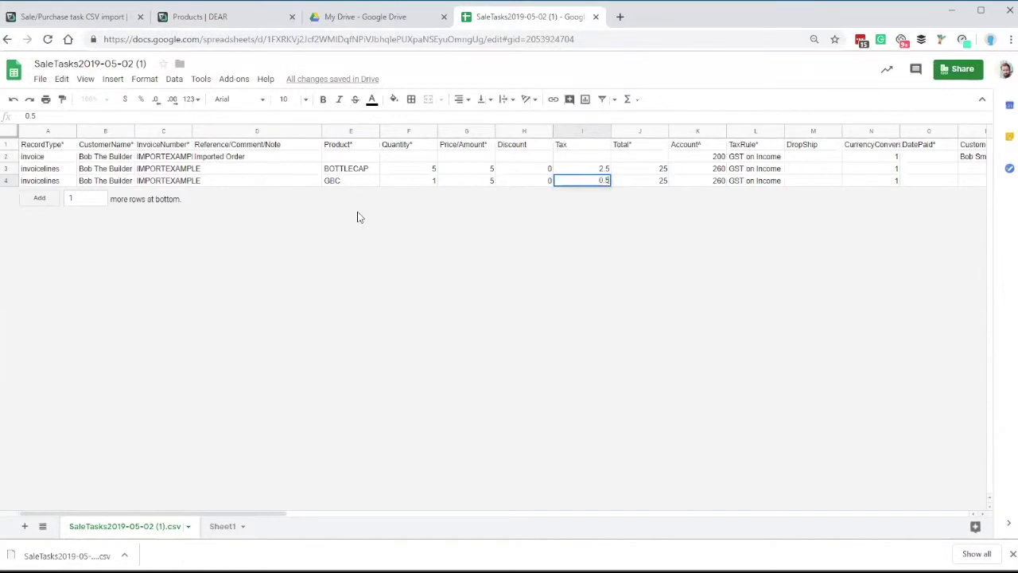
pyautogui.press('Tab')
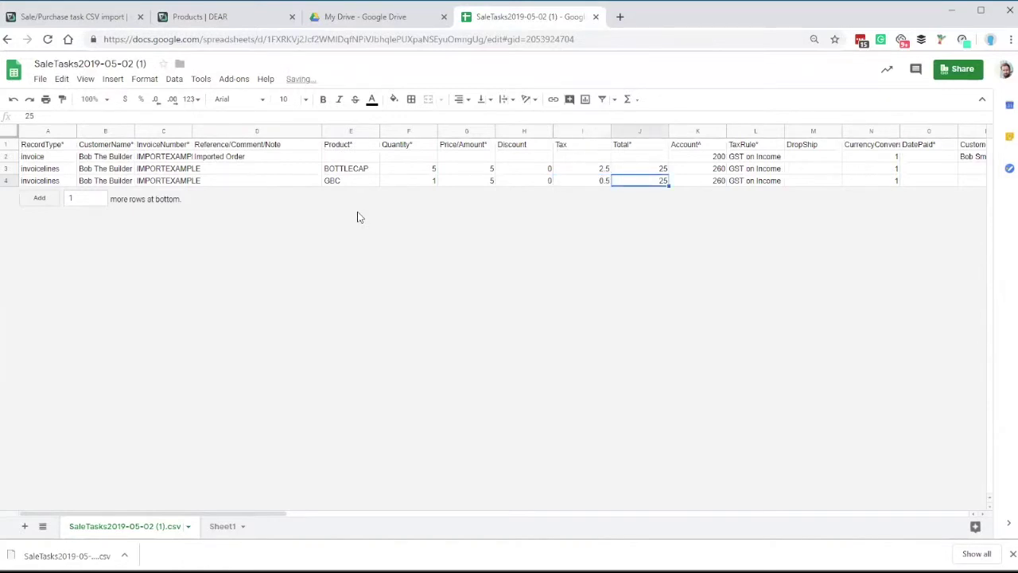
pyautogui.write('4')
pyautogui.press('Tab')
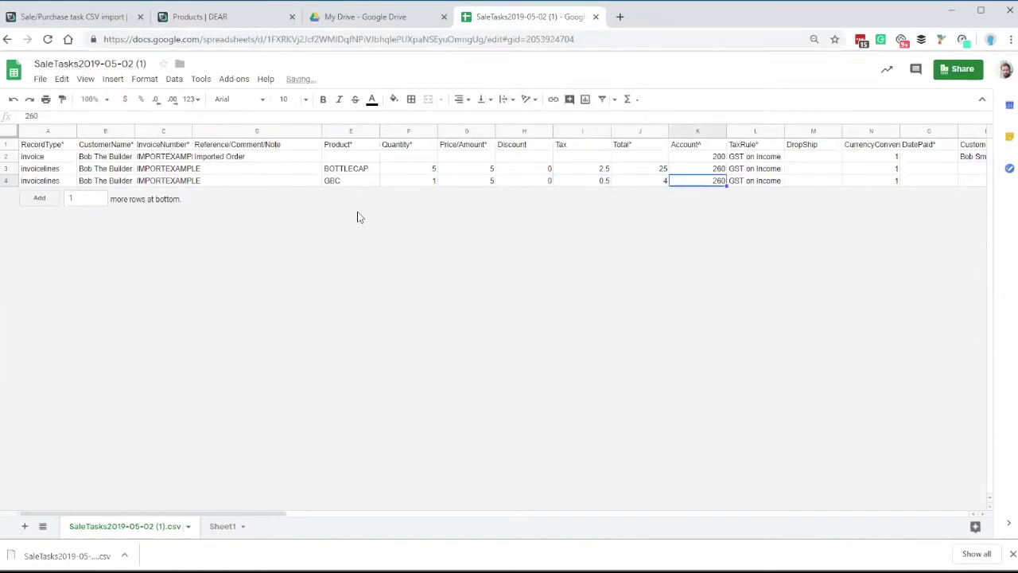
# Step: Download the sheet as a comma-separated values (.csv) file
pyautogui.click(43, 80)
pyautogui.moveTo(119, 213)
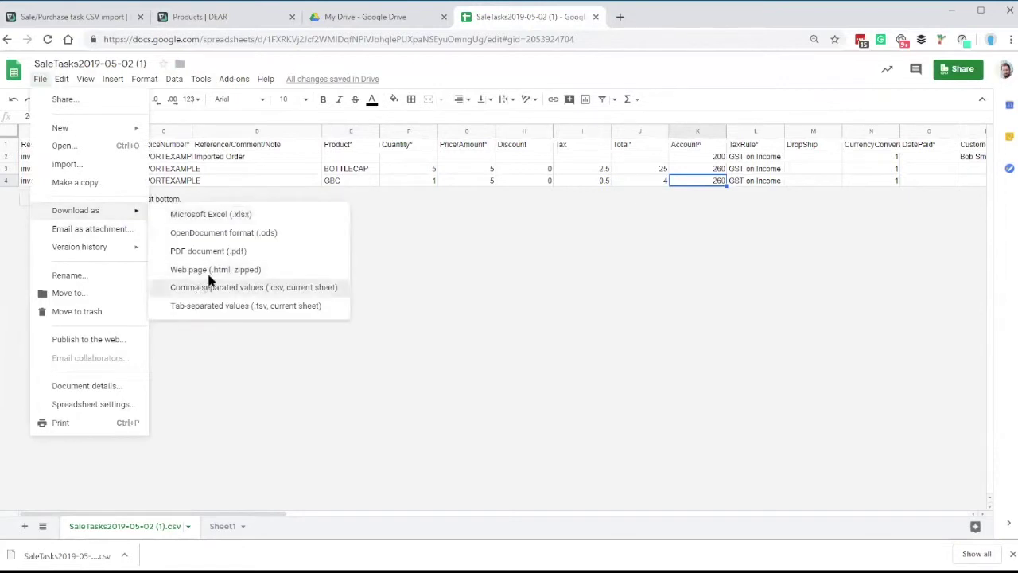
pyautogui.click(202, 288)
# Step: Upload the revised CSV on the DEAR sale import page, which finds 3 lines
pyautogui.click(217, 17)
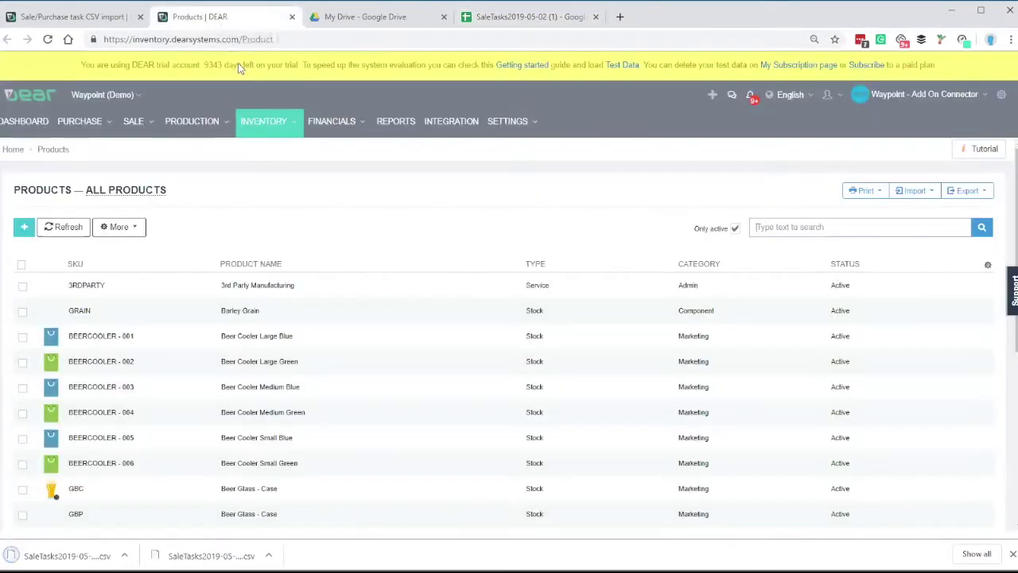
pyautogui.click(125, 18)
pyautogui.scroll(5, 95, 519)
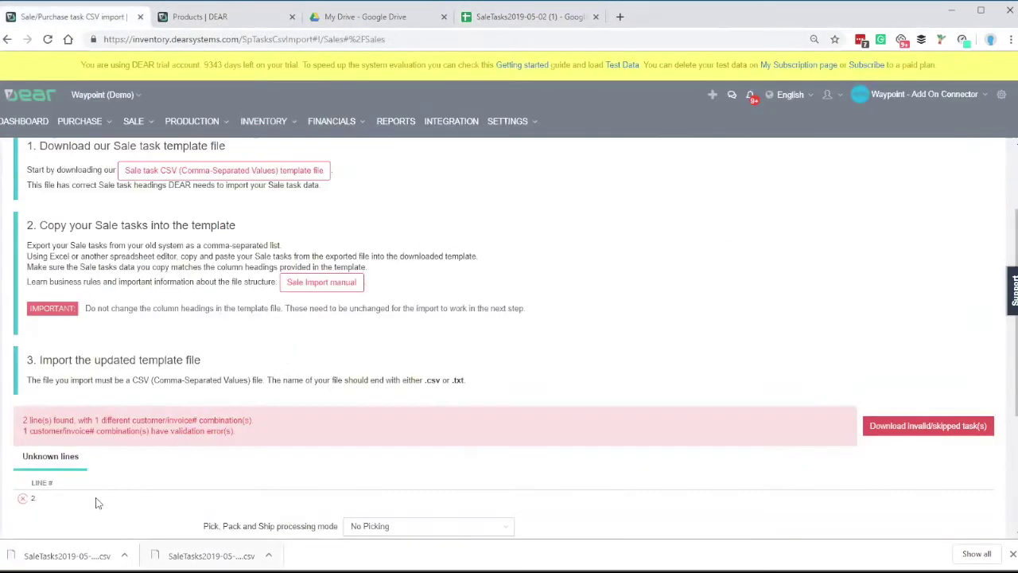
pyautogui.scroll(-4, 96, 518)
pyautogui.scroll(-1, 95, 519)
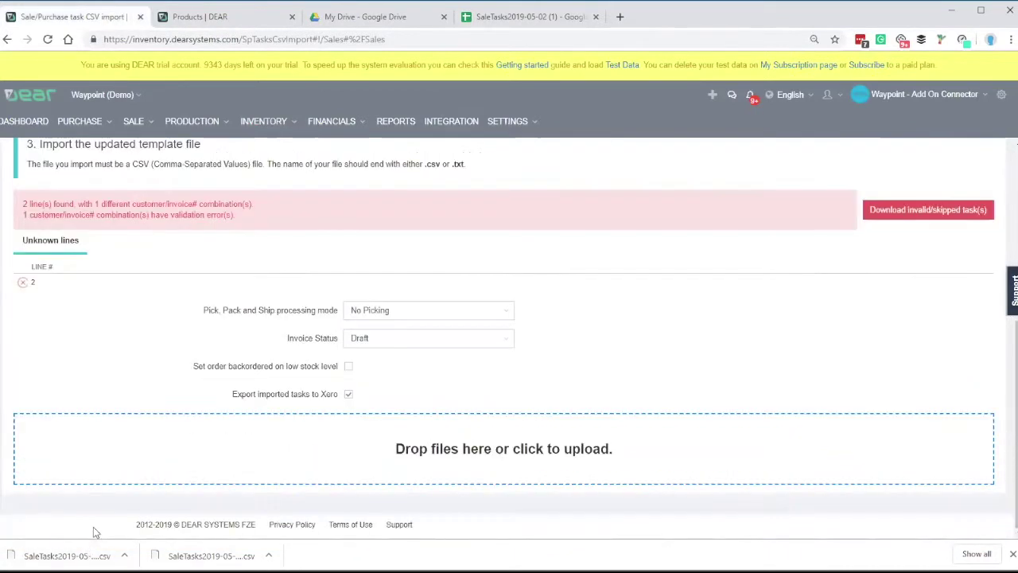
pyautogui.moveTo(207, 450); pyautogui.dragTo(207, 450)
pyautogui.moveTo(23, 204); pyautogui.dragTo(77, 204)
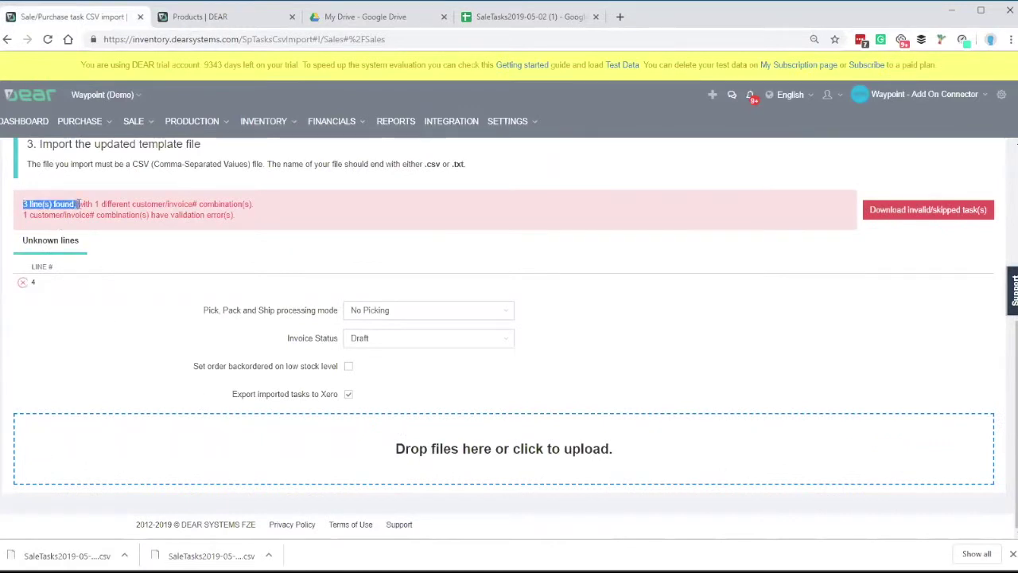
# Step: Read line 4's error: invalid line total, expected 5.00, then dismiss it
pyautogui.click(22, 282)
pyautogui.moveTo(374, 311); pyautogui.dragTo(536, 312)
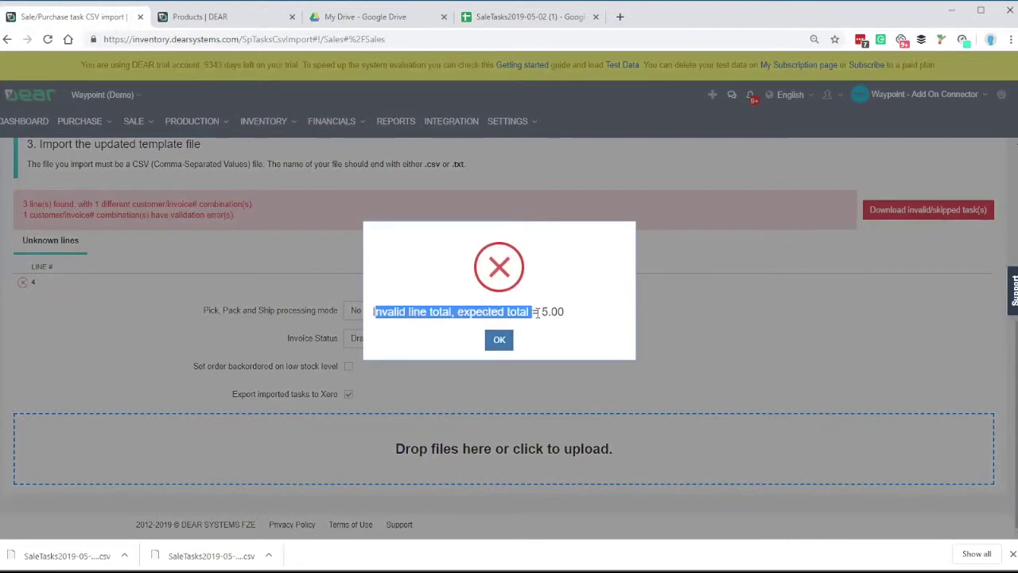
pyautogui.click(538, 313)
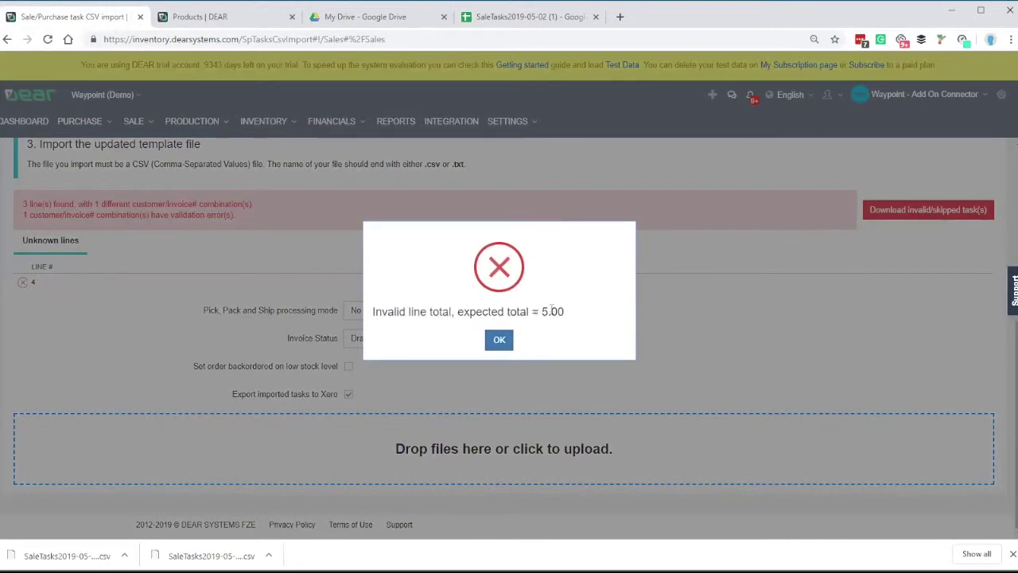
pyautogui.click(503, 341)
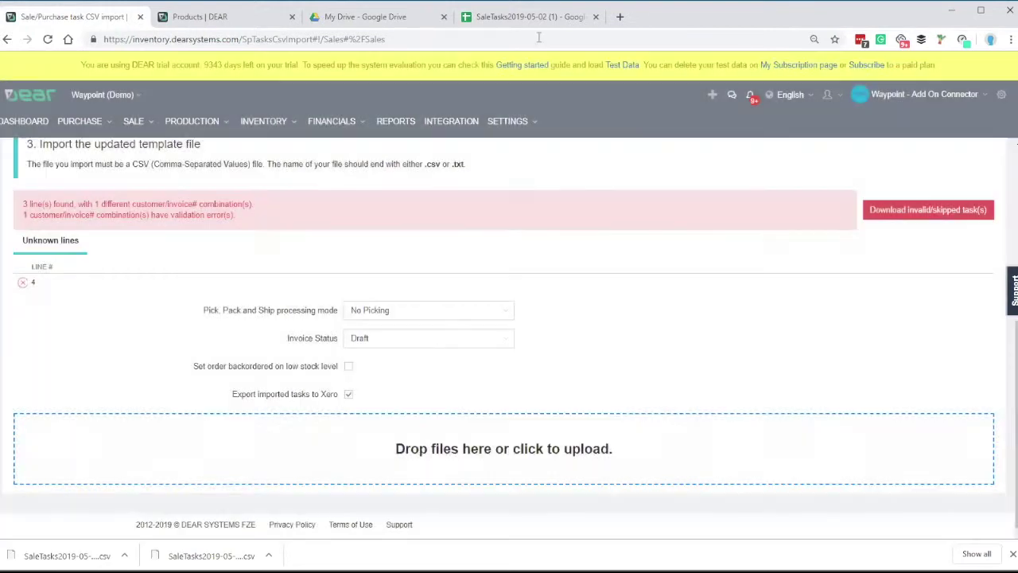
# Step: Review the GBC line's quantity, price and tax, and set its total in J4 to 5
pyautogui.click(533, 24)
pyautogui.click(621, 182)
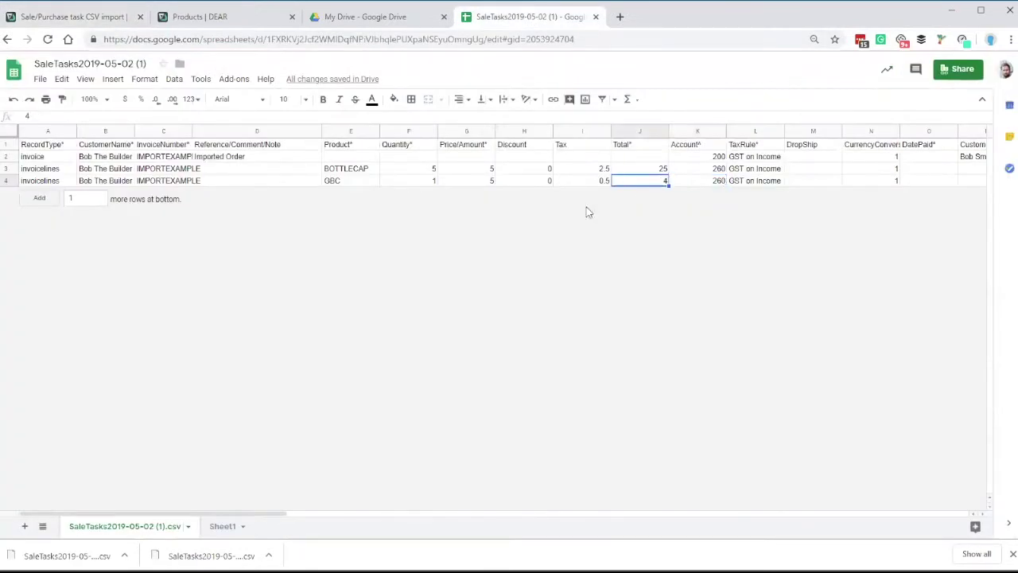
pyautogui.click(432, 183)
pyautogui.click(466, 183)
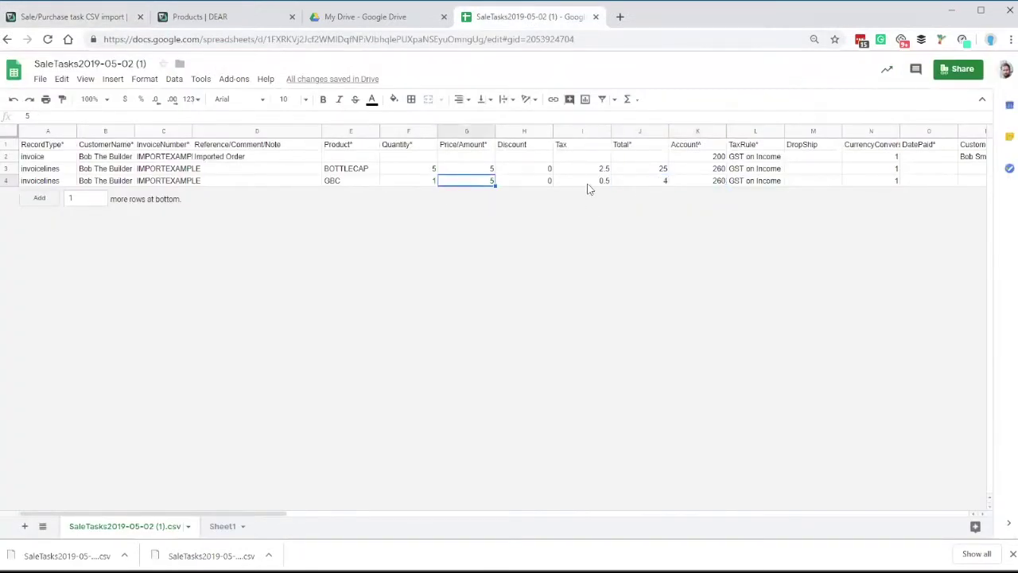
pyautogui.click(588, 184)
pyautogui.click(641, 182)
pyautogui.write('5')
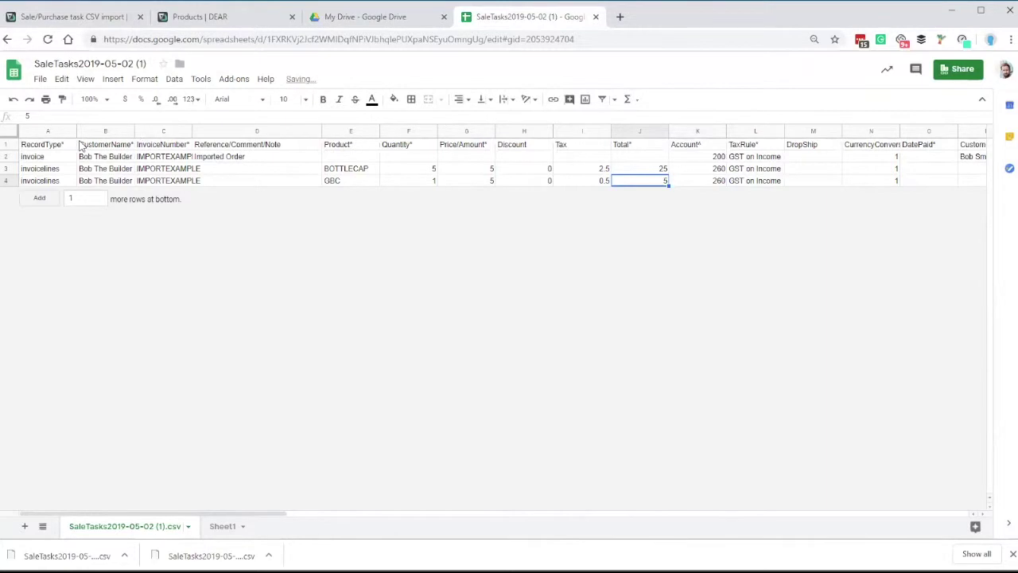
# Step: Download the corrected sheet as a .csv file again
pyautogui.click(40, 80)
pyautogui.moveTo(90, 210)
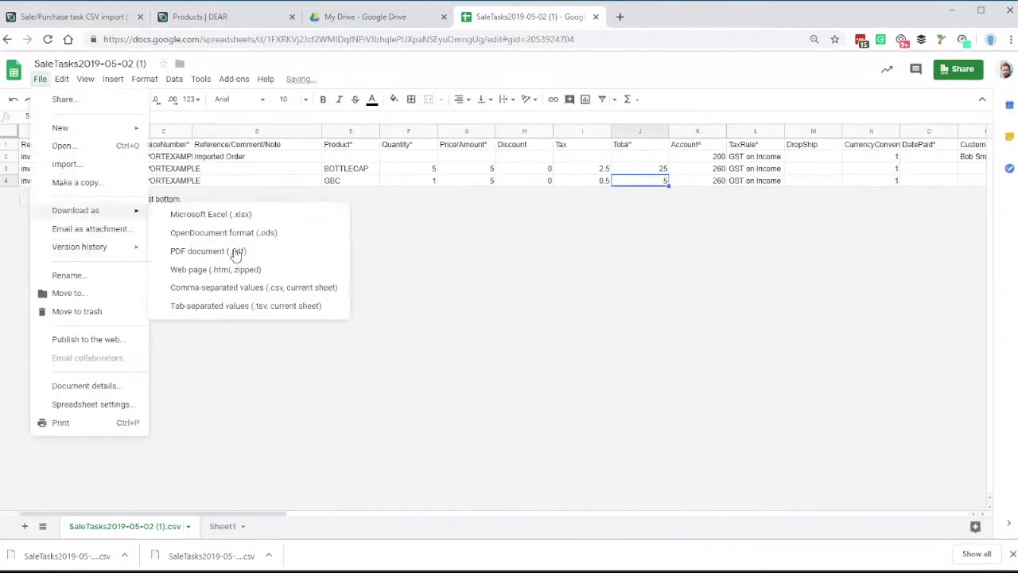
pyautogui.click(239, 288)
pyautogui.click(255, 17)
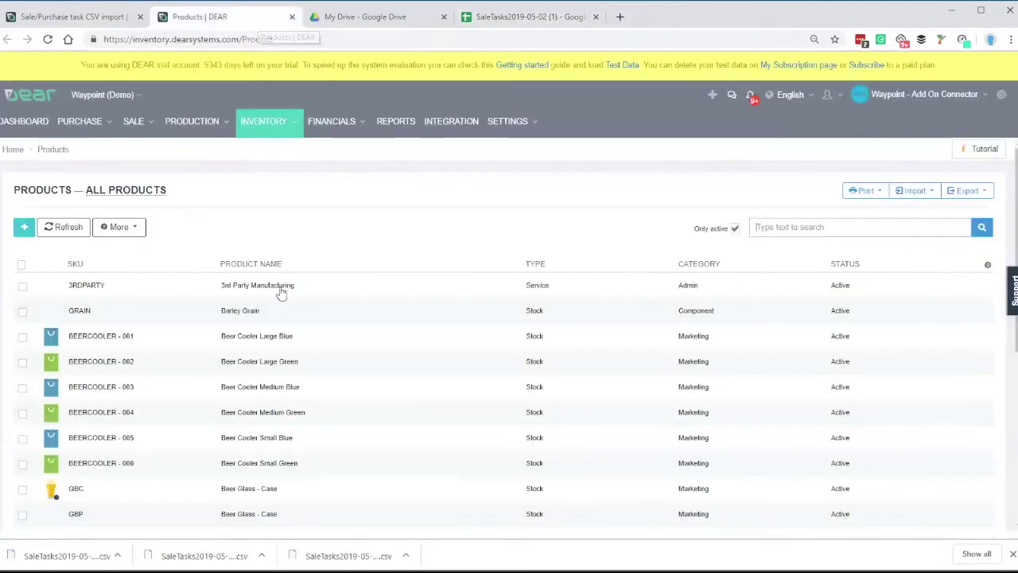
# Step: Import the corrected CSV and confirm '1 task(s) imported successfully'
pyautogui.click(72, 16)
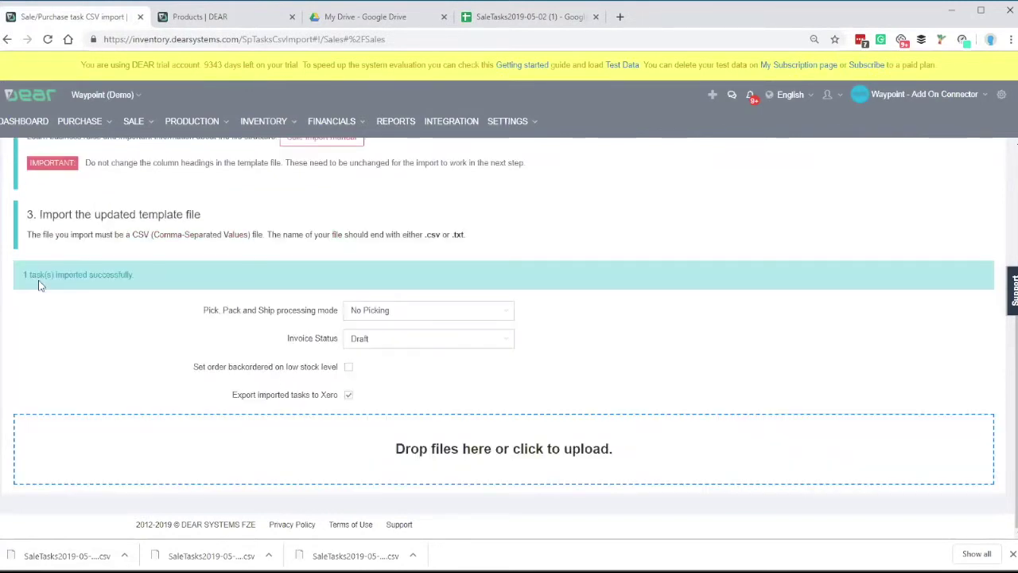
pyautogui.moveTo(24, 273); pyautogui.dragTo(153, 271)
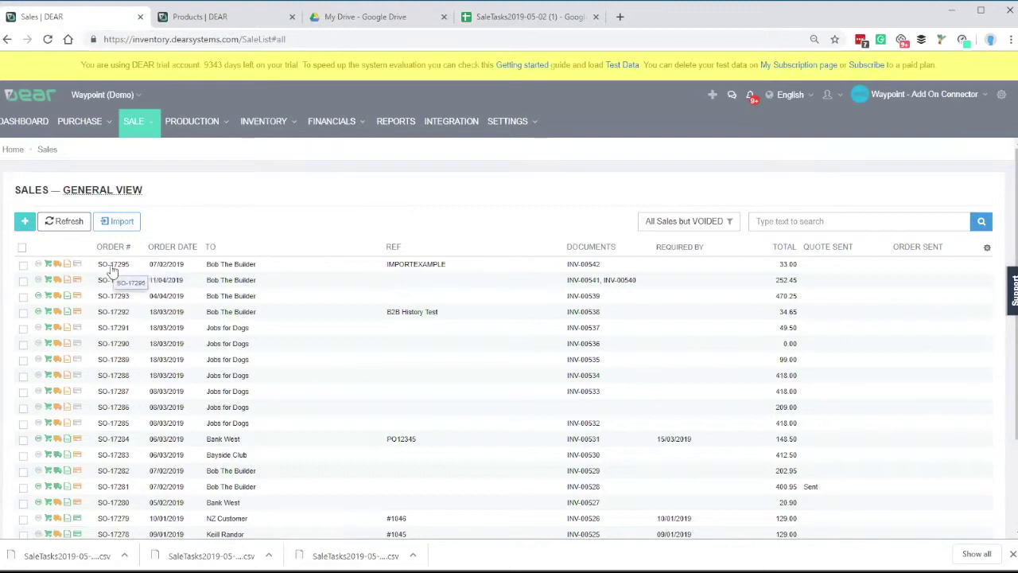
# Step: Filter the sales list by the reference IMPORTEXAMPLE
pyautogui.click(846, 221)
pyautogui.write('IMPORT')
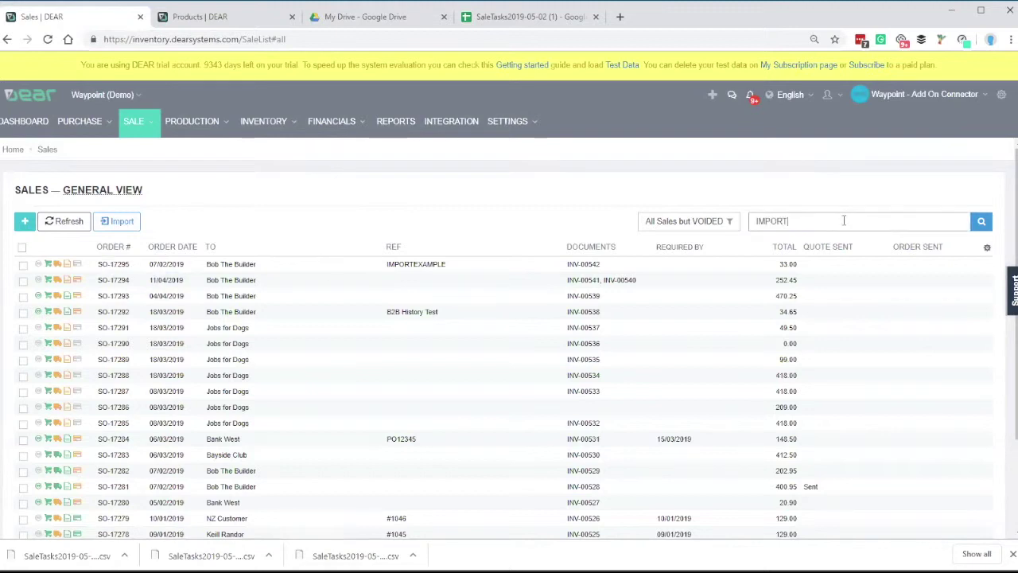
pyautogui.write('EXAMPLE')
pyautogui.press('Return')
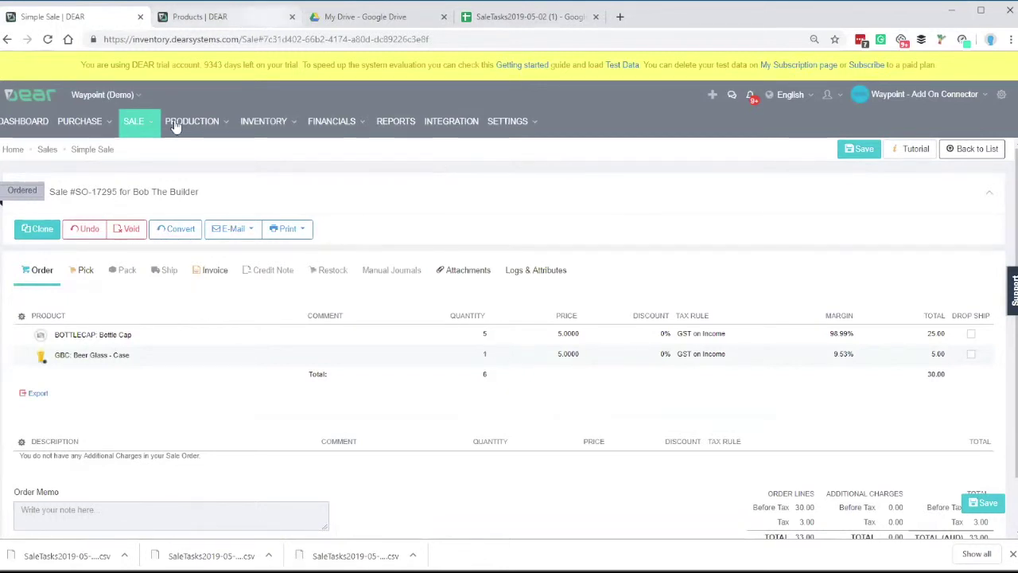
pyautogui.moveTo(148, 132)
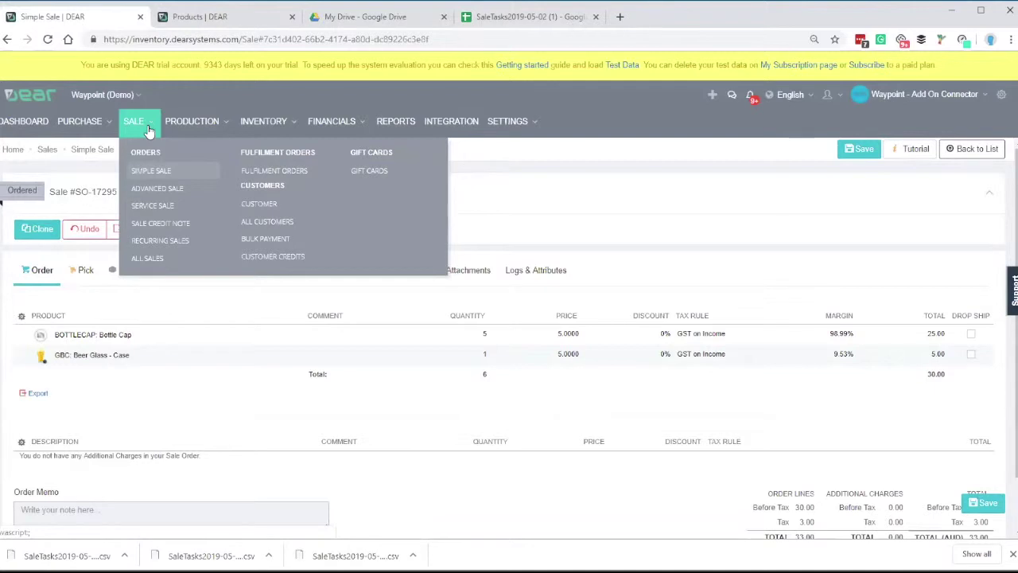
pyautogui.click(989, 198)
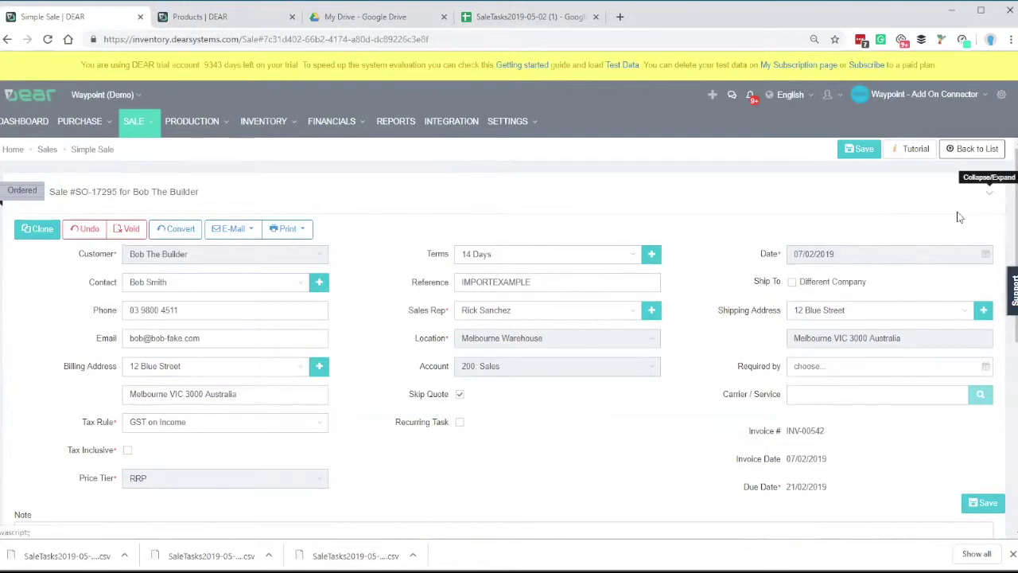
pyautogui.click(990, 192)
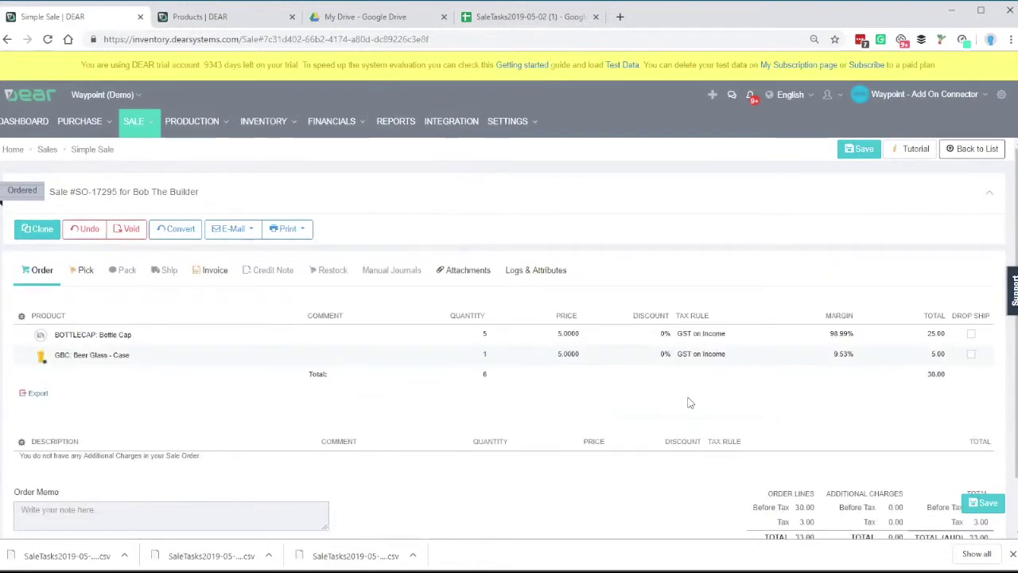